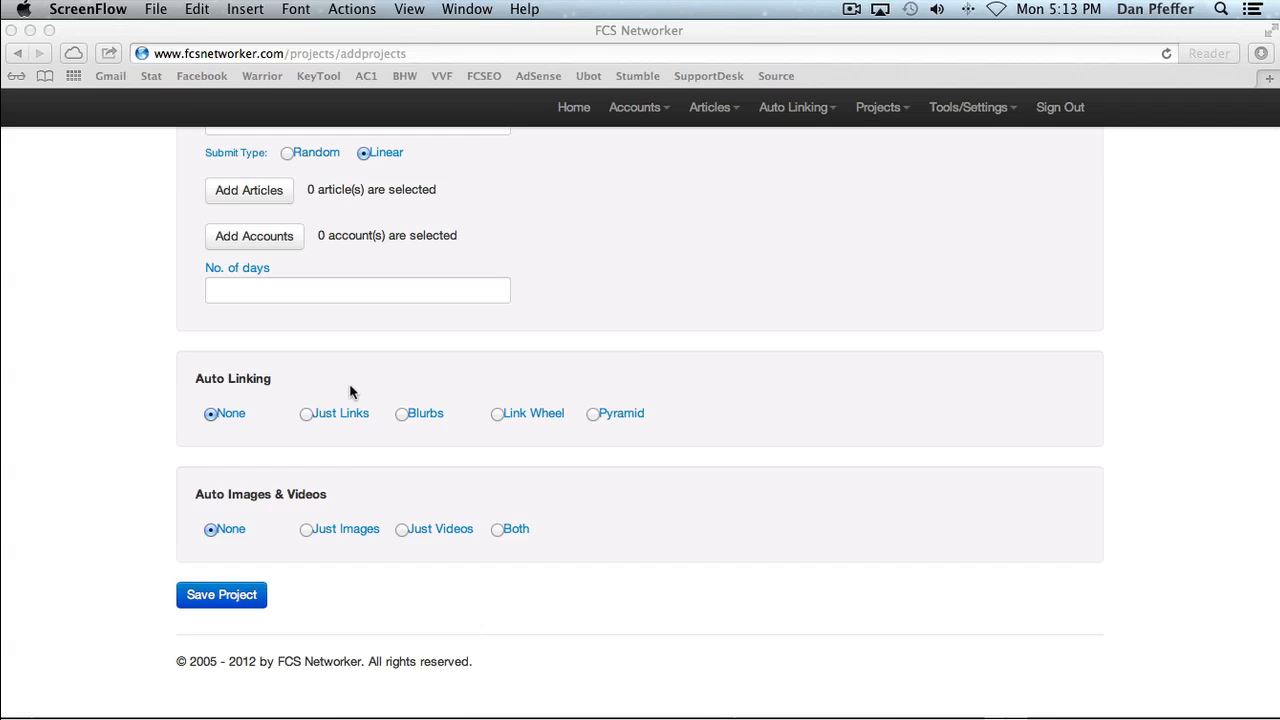
# - Set the project's auto linking to Just Links and choose the link sets Search Engines, LinkSet1 and FCS
pyautogui.click(306, 414)
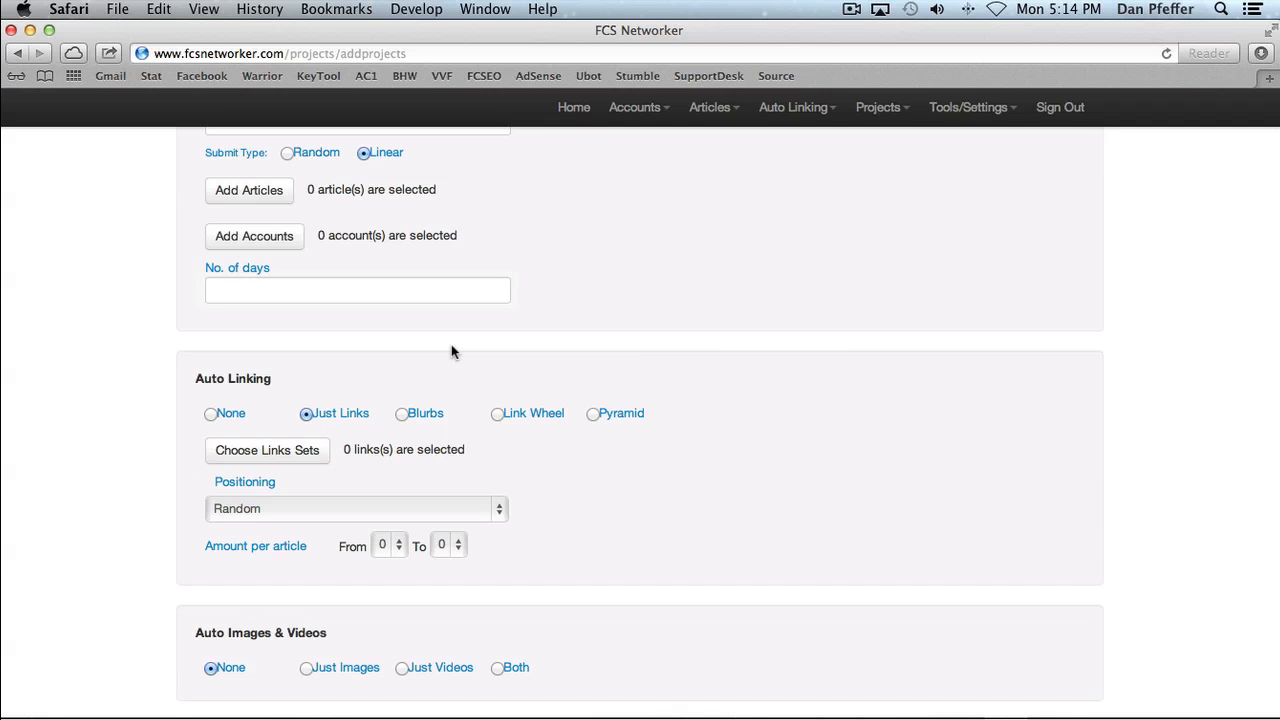
pyautogui.scroll(-3, 636, 358)
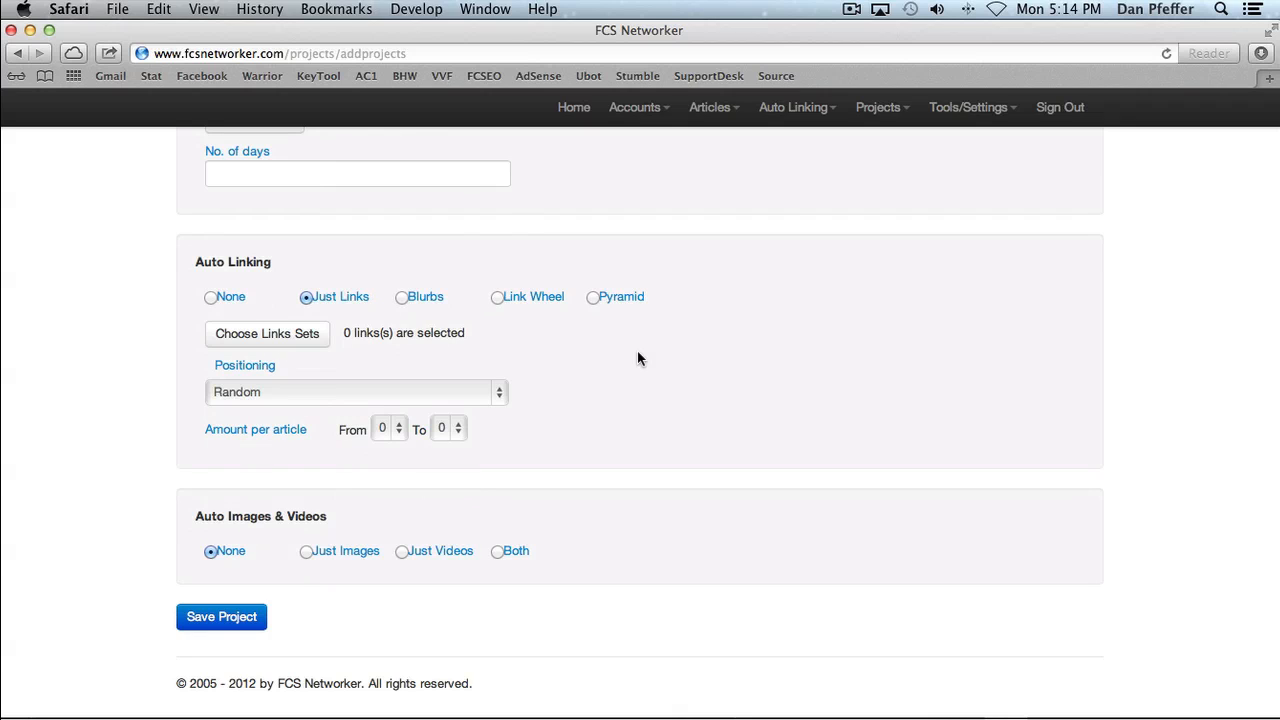
pyautogui.click(232, 333)
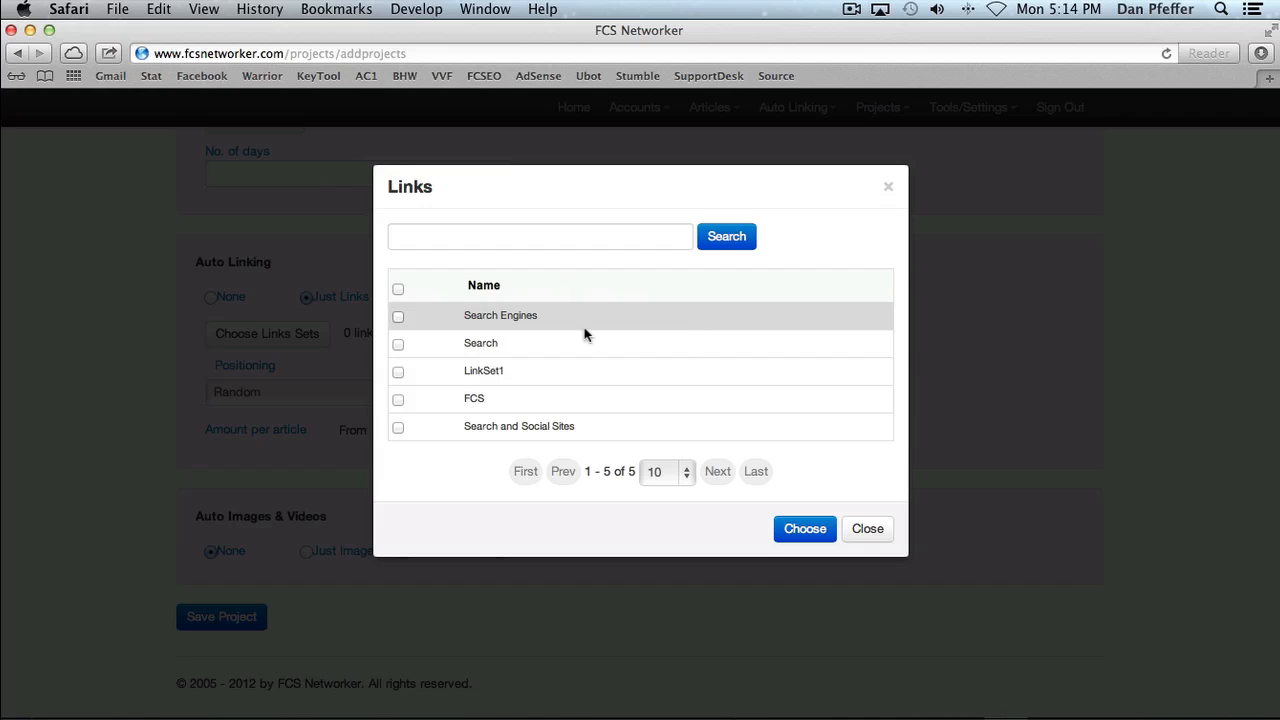
pyautogui.click(398, 316)
pyautogui.click(398, 371)
pyautogui.click(398, 399)
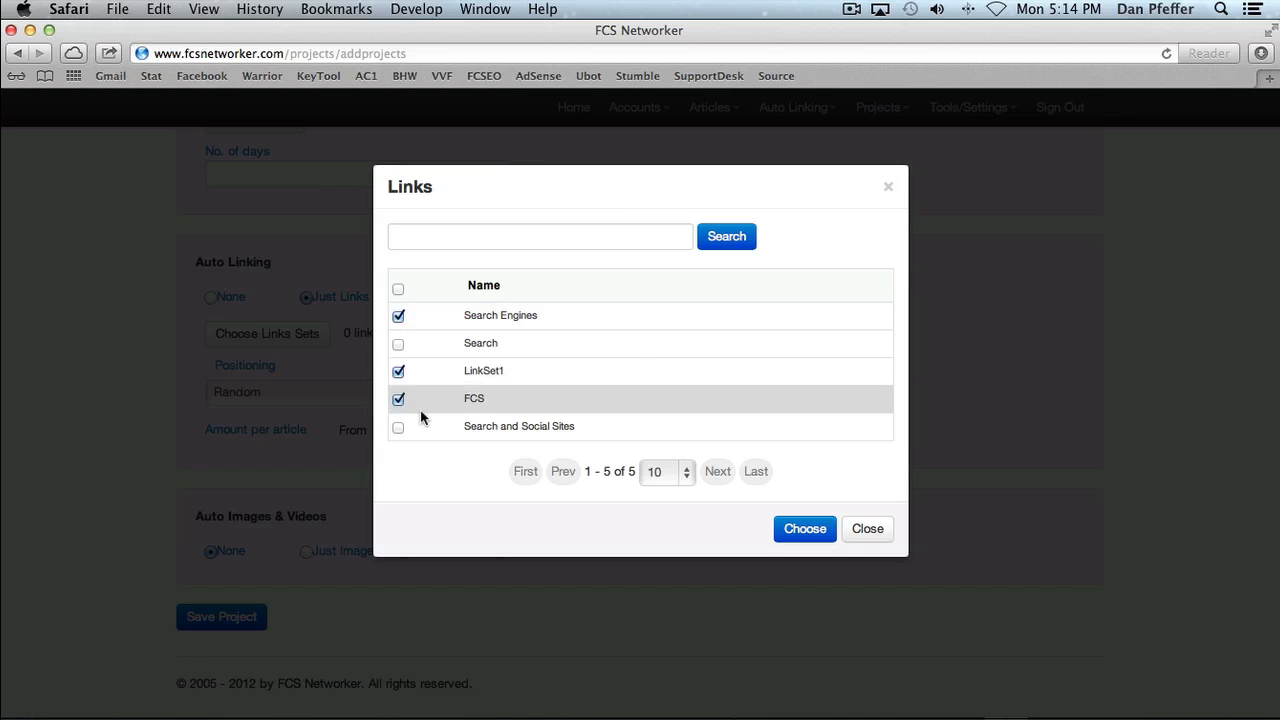
pyautogui.click(797, 530)
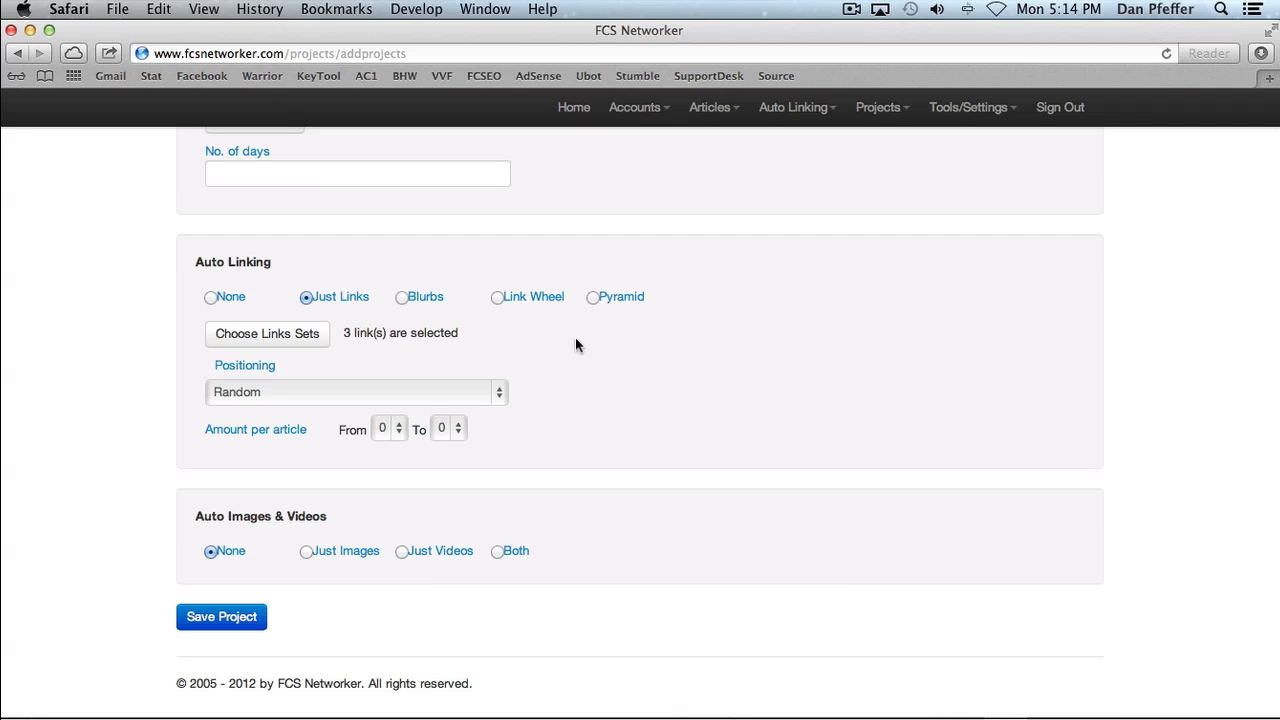
# - Set the link positioning to Replace Keywords and enter "dog", "training" and "dog training" as keywords 1 to 3
pyautogui.click(335, 394)
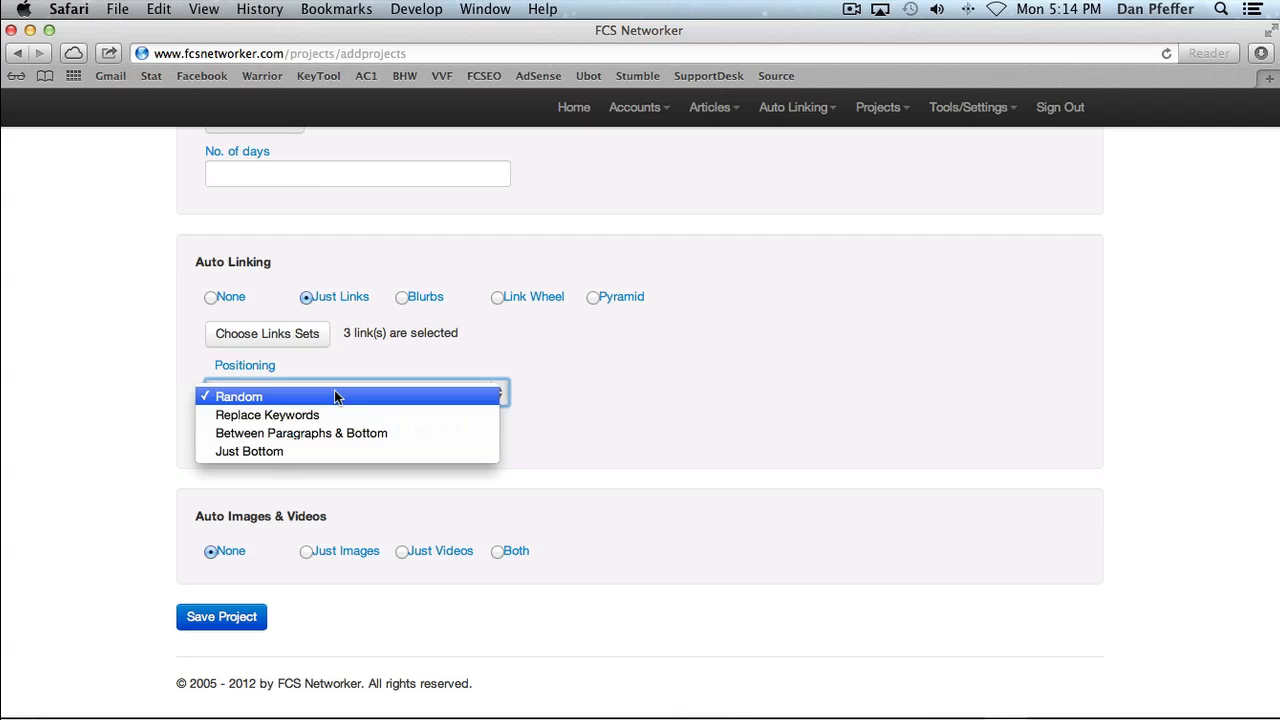
pyautogui.click(334, 415)
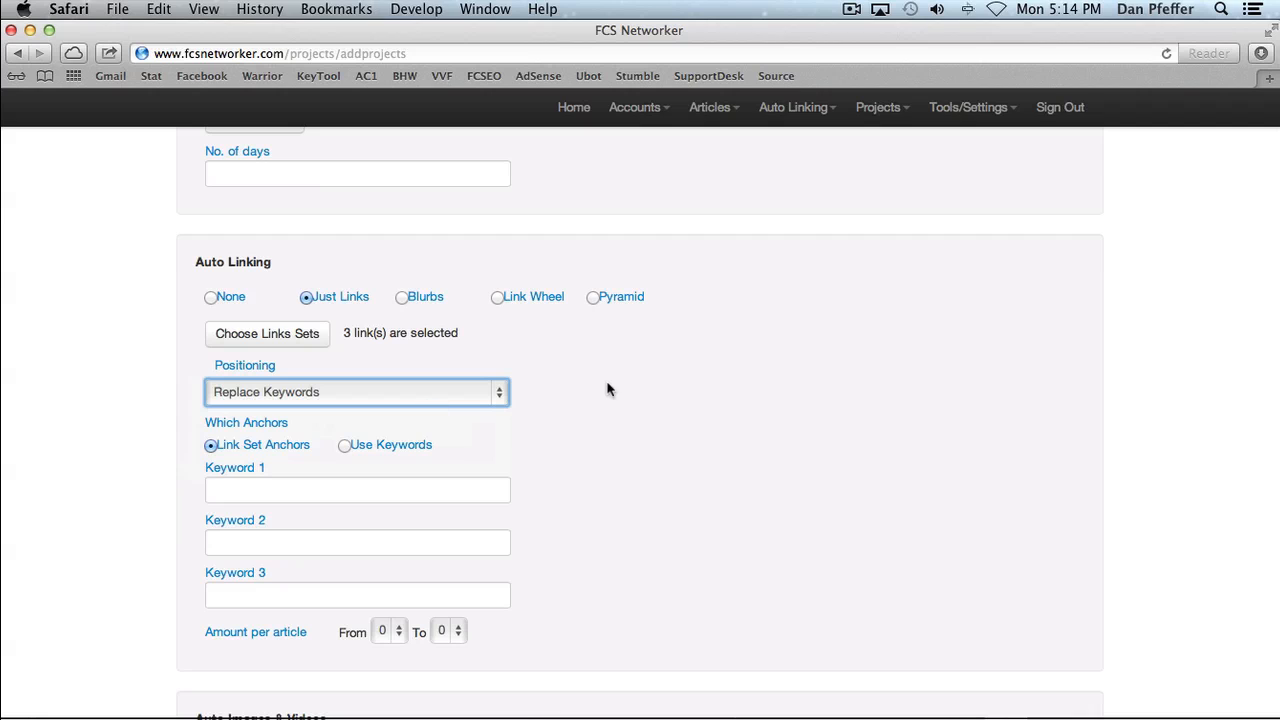
pyautogui.scroll(-2, 598, 426)
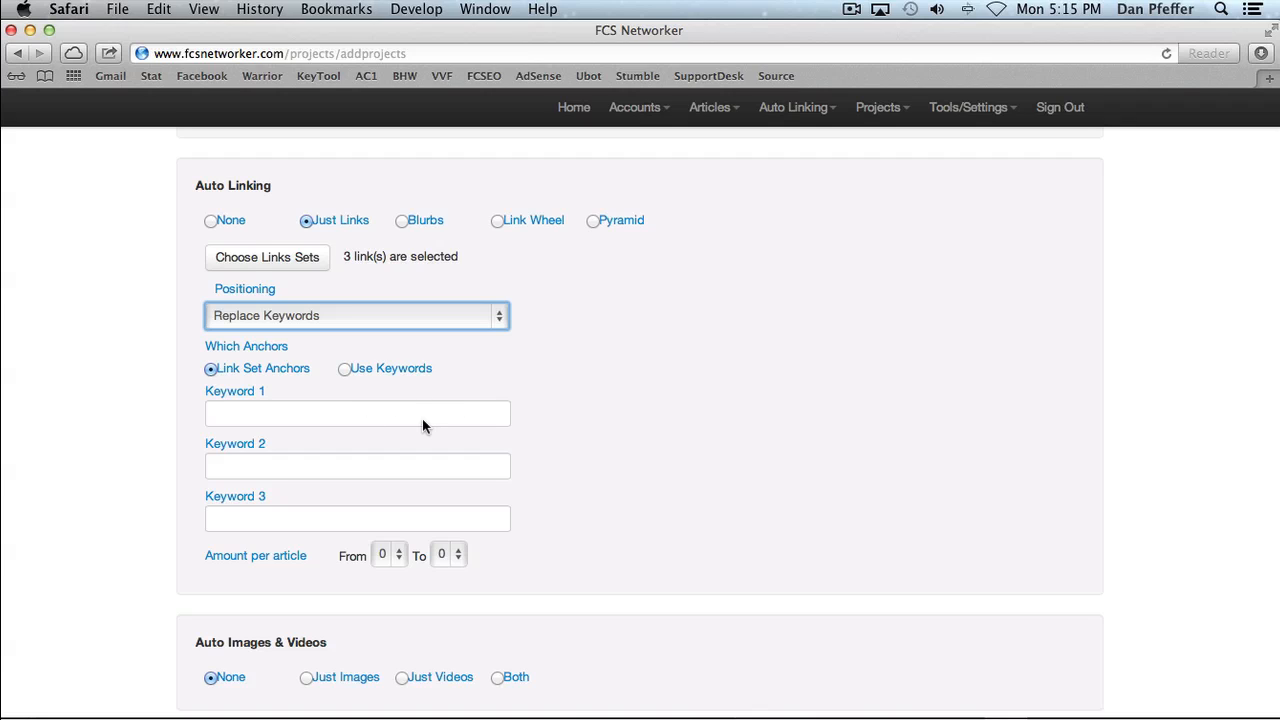
pyautogui.click(361, 418)
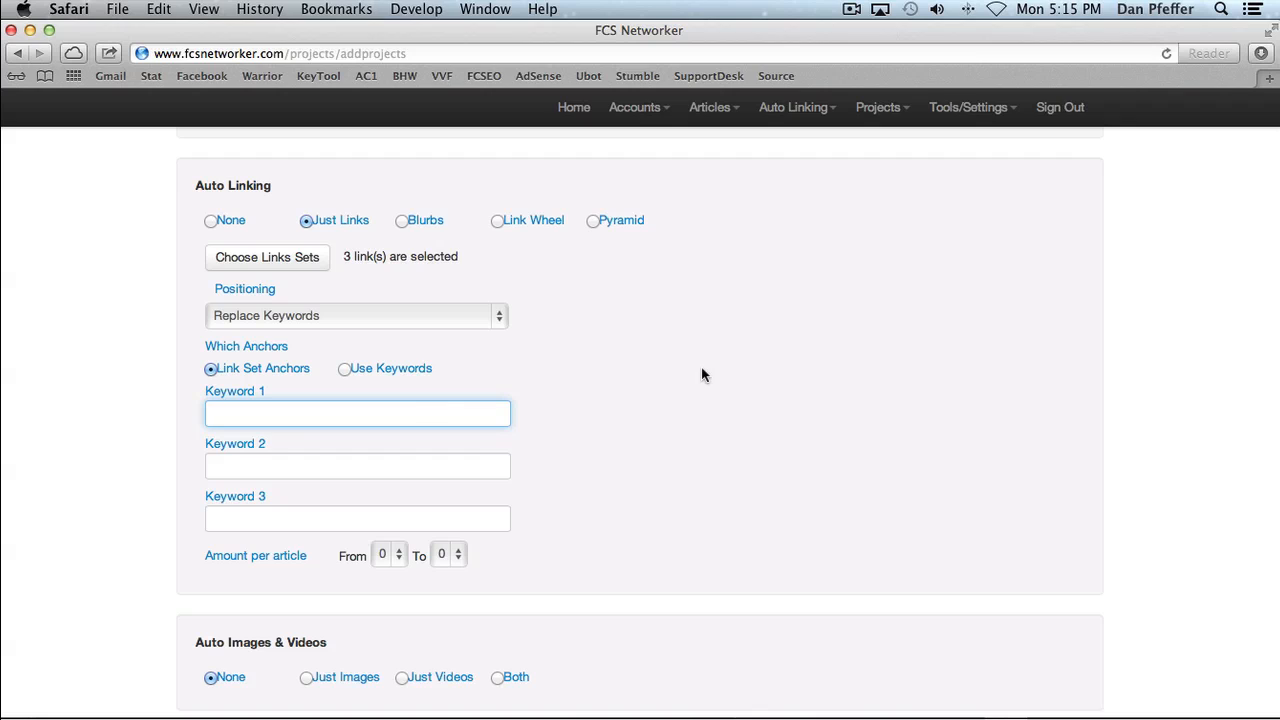
pyautogui.write('dog')
pyautogui.press('Tab')
pyautogui.write('training')
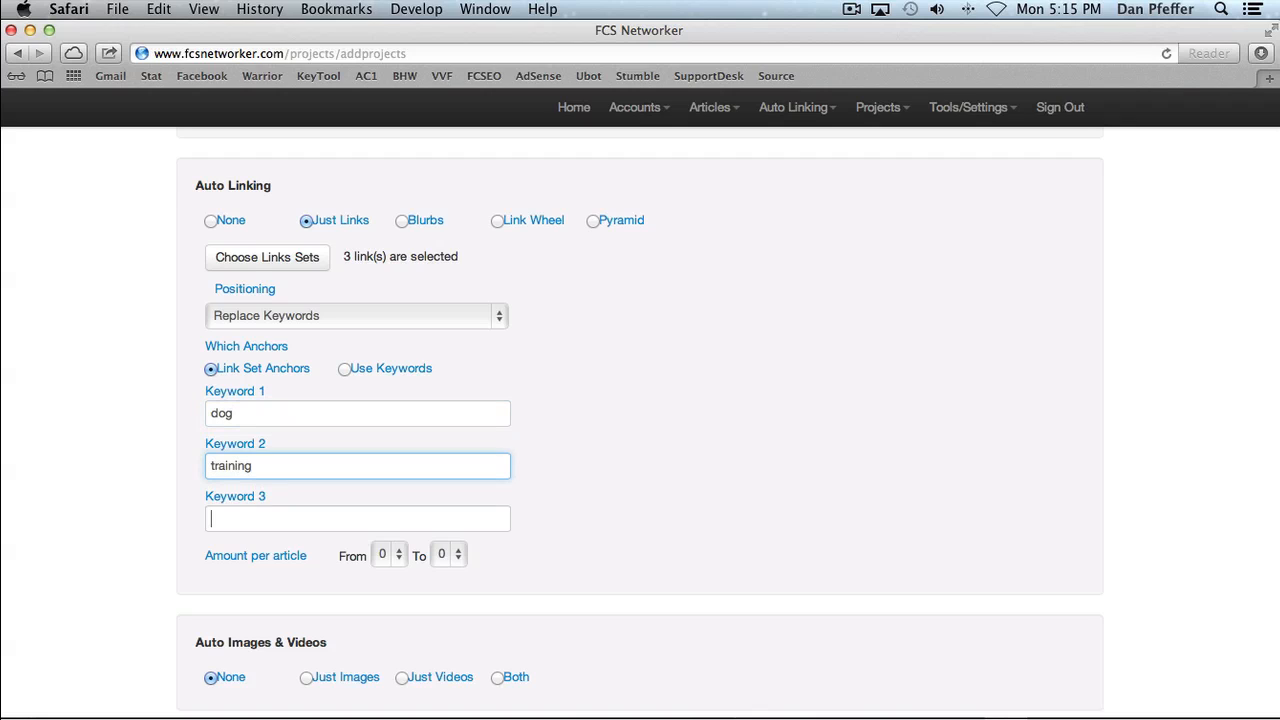
pyautogui.press('Tab')
pyautogui.write('dog training')
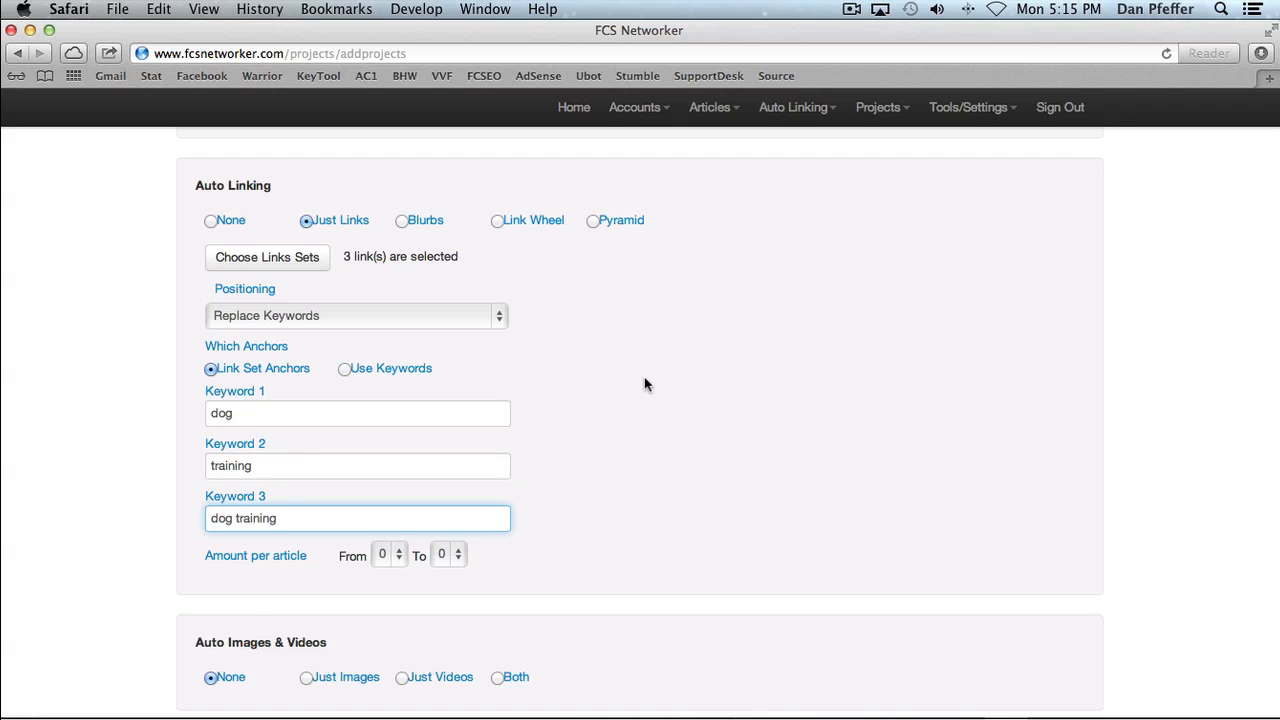
pyautogui.scroll(-1, 642, 378)
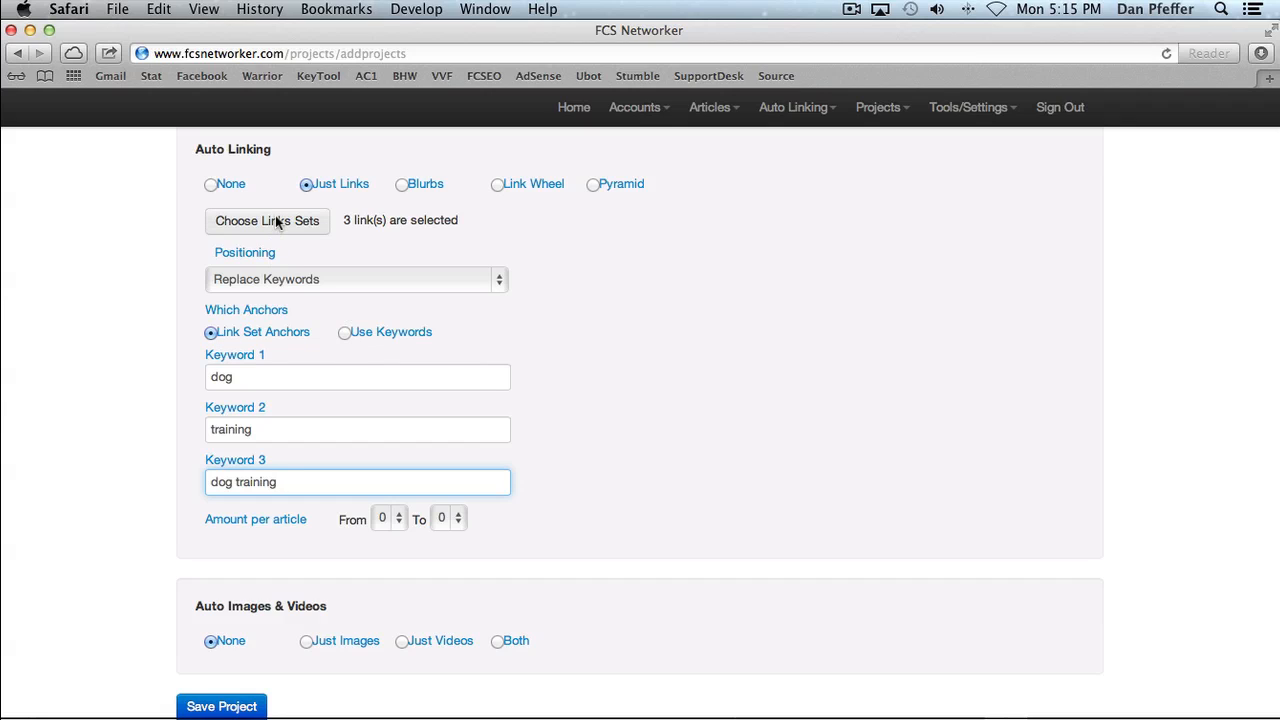
# - Switch the anchor source to Use Keywords and back to Link Set Anchors, highlighting each entered keyword along the way
pyautogui.moveTo(213, 380); pyautogui.dragTo(237, 383)
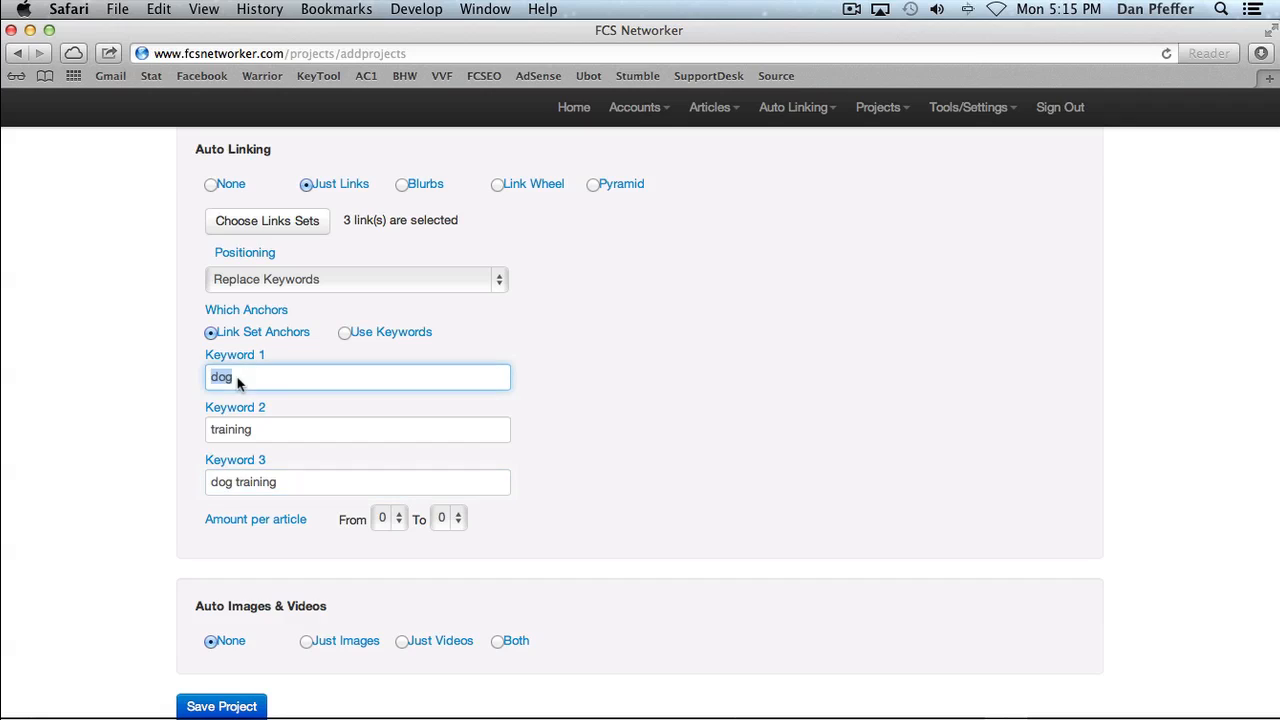
pyautogui.click(278, 383)
pyautogui.click(344, 333)
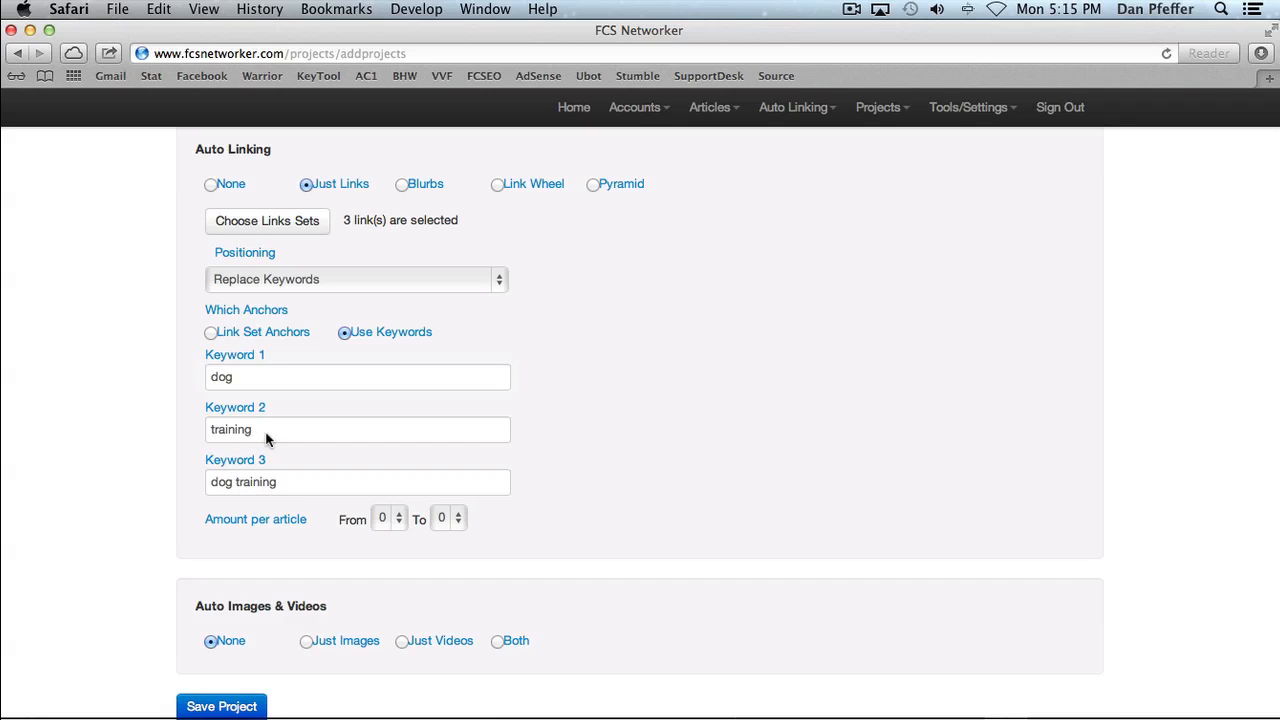
pyautogui.moveTo(253, 431); pyautogui.dragTo(212, 432)
pyautogui.click(327, 428)
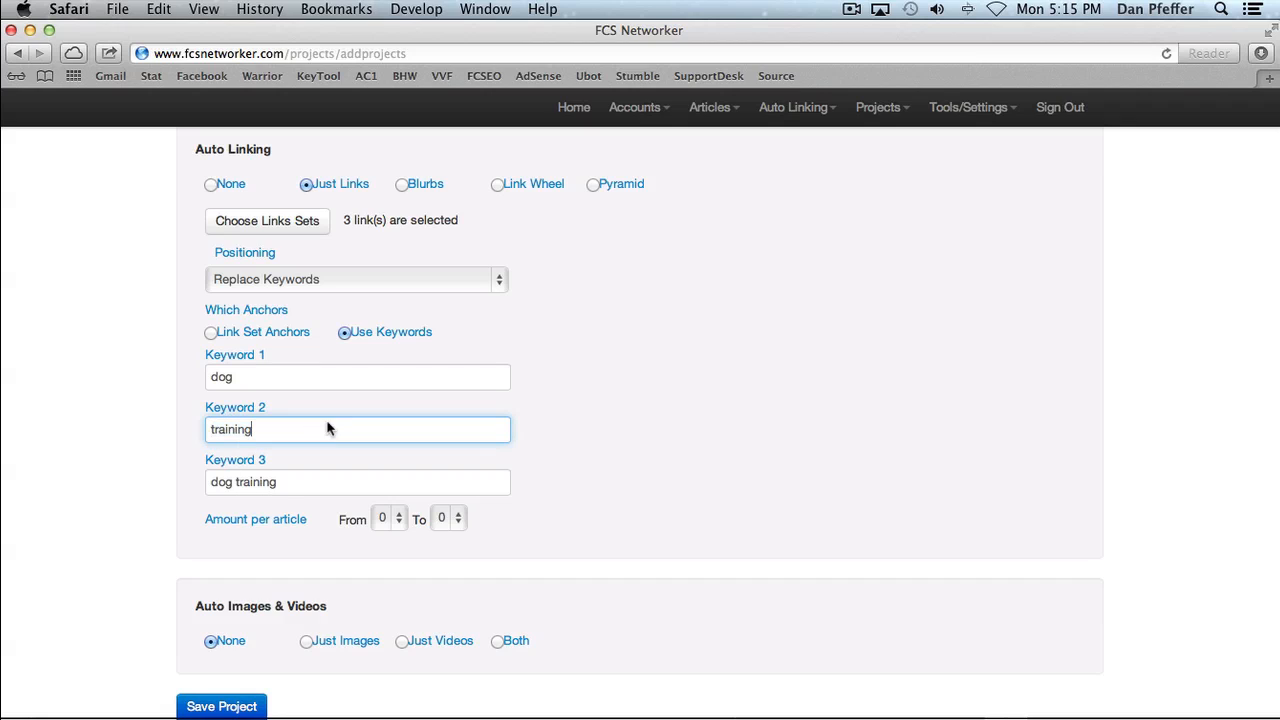
pyautogui.click(213, 331)
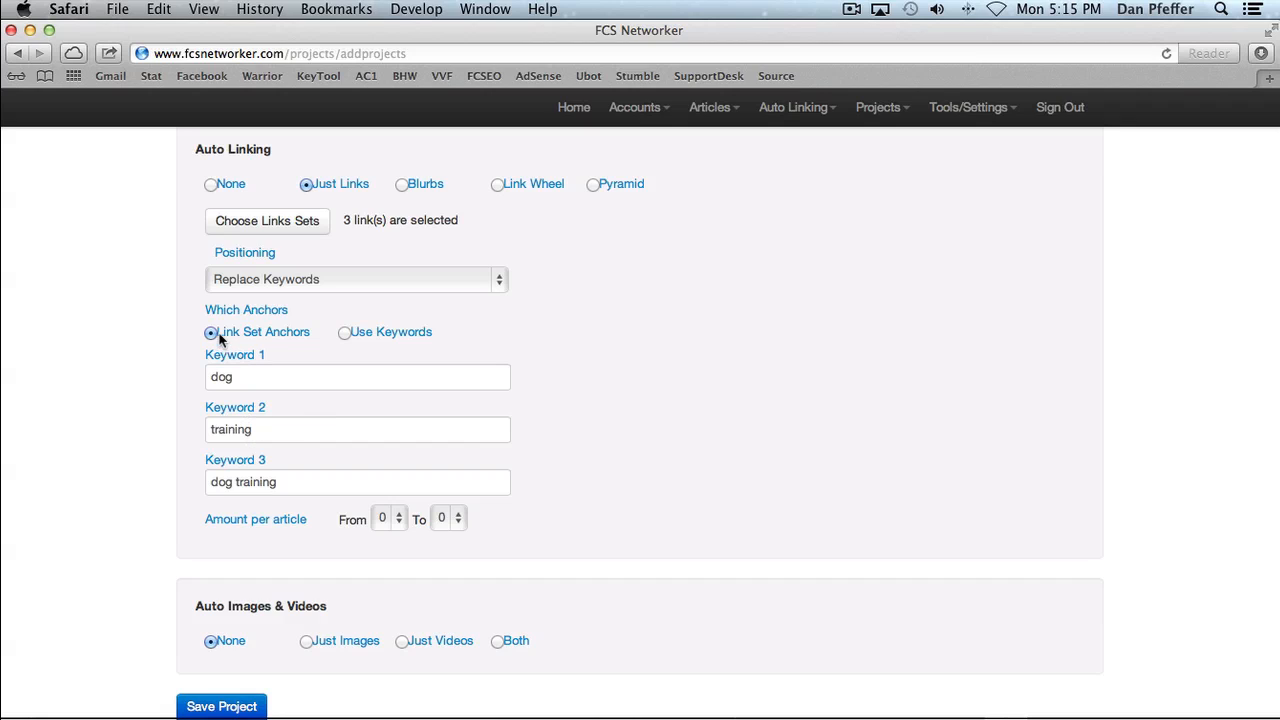
pyautogui.moveTo(283, 486); pyautogui.dragTo(212, 487)
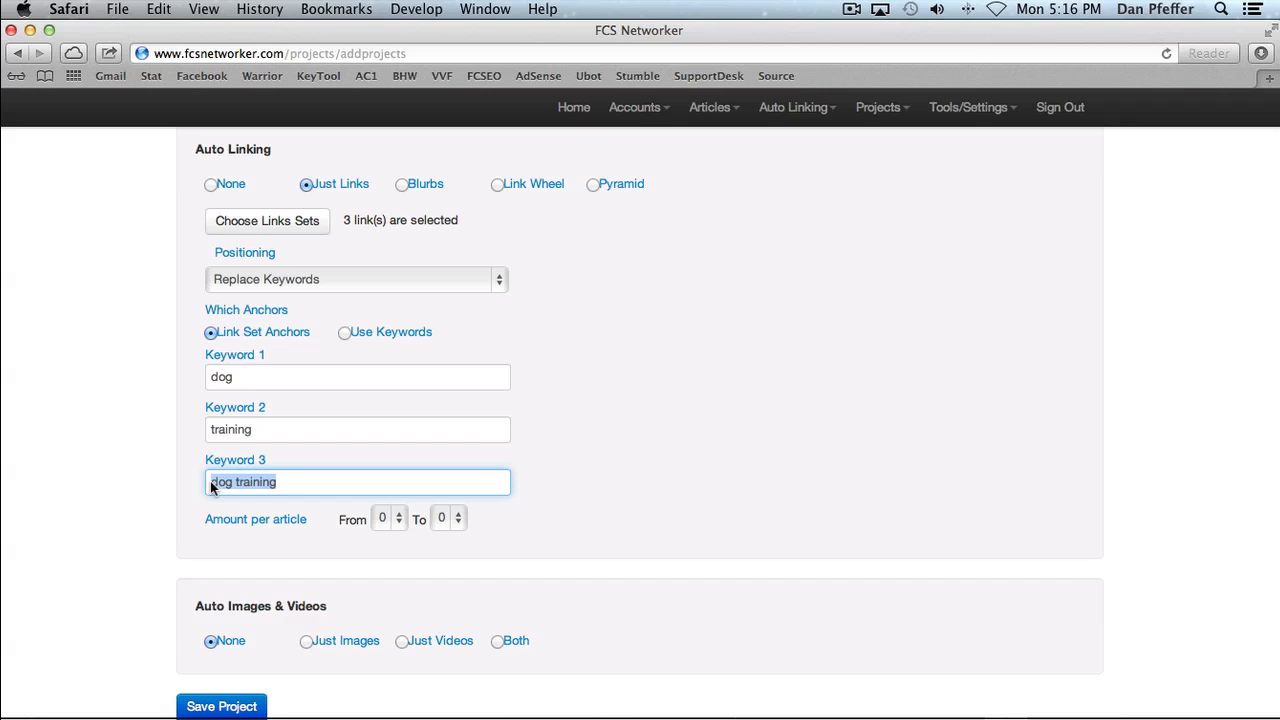
pyautogui.click(287, 489)
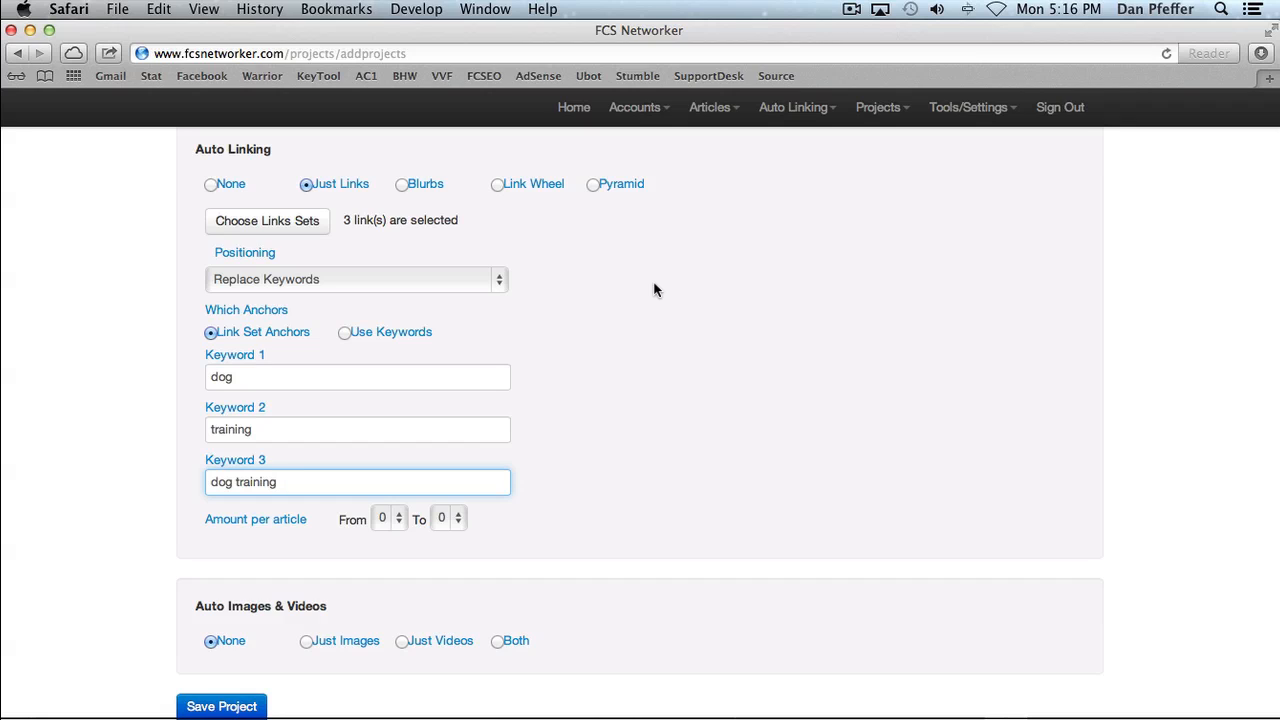
# - Try the link positioning options Between Paragraphs & Bottom and Just Bottom
pyautogui.click(389, 282)
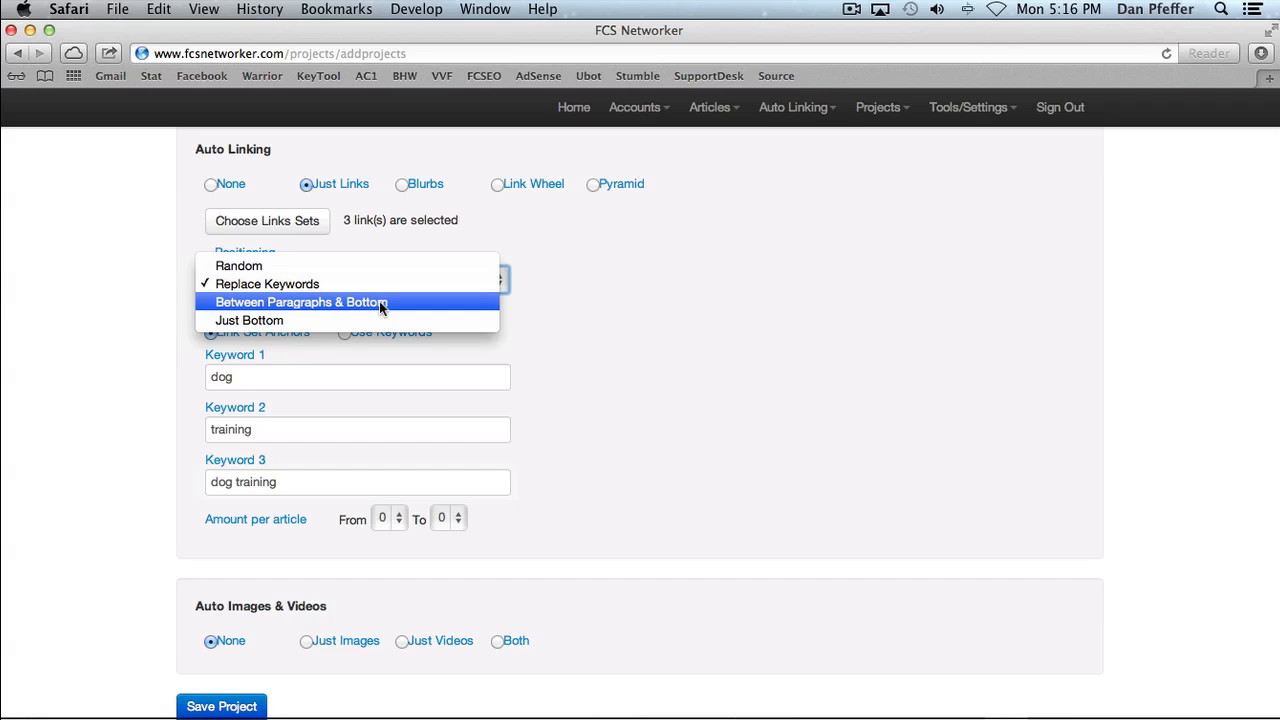
pyautogui.click(380, 302)
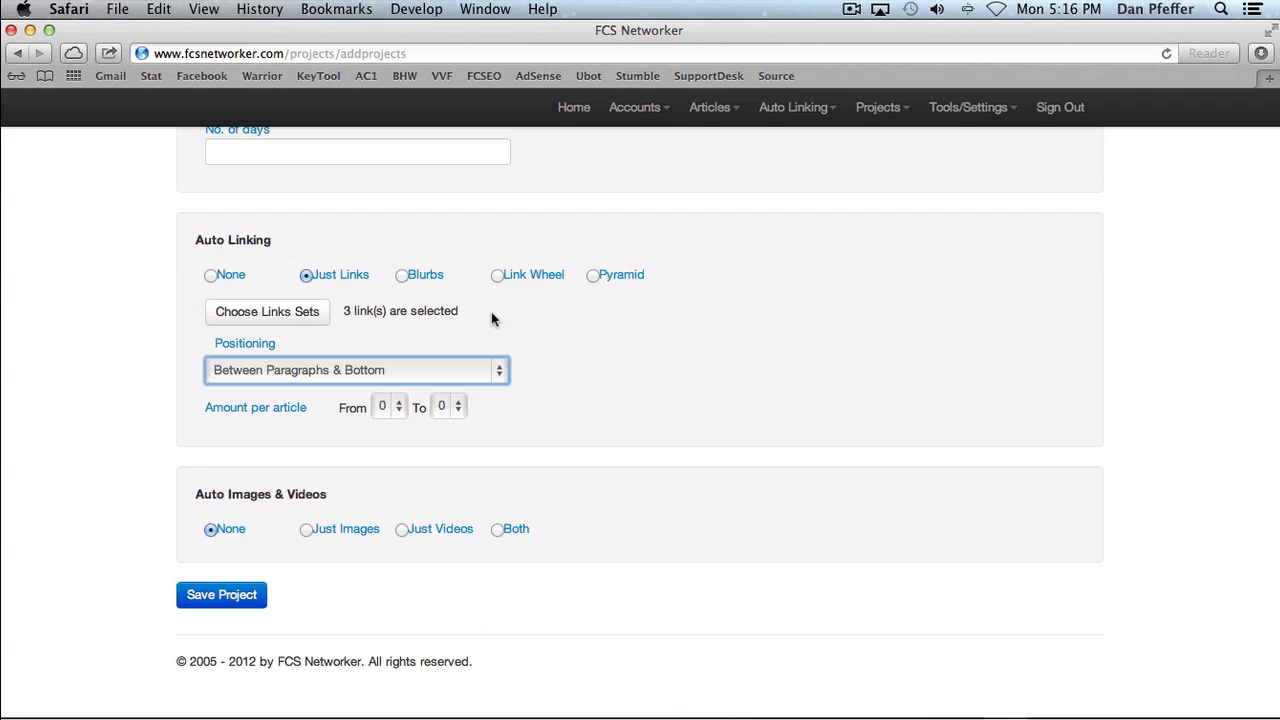
pyautogui.click(440, 371)
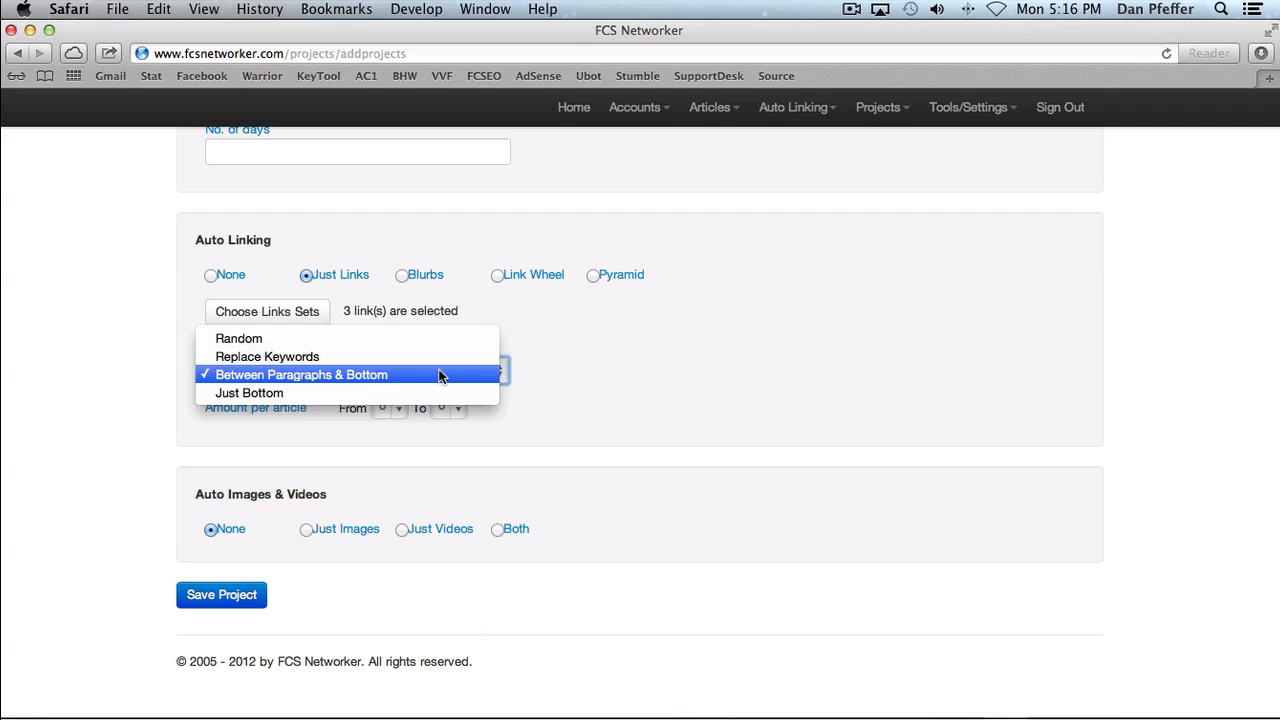
pyautogui.click(414, 397)
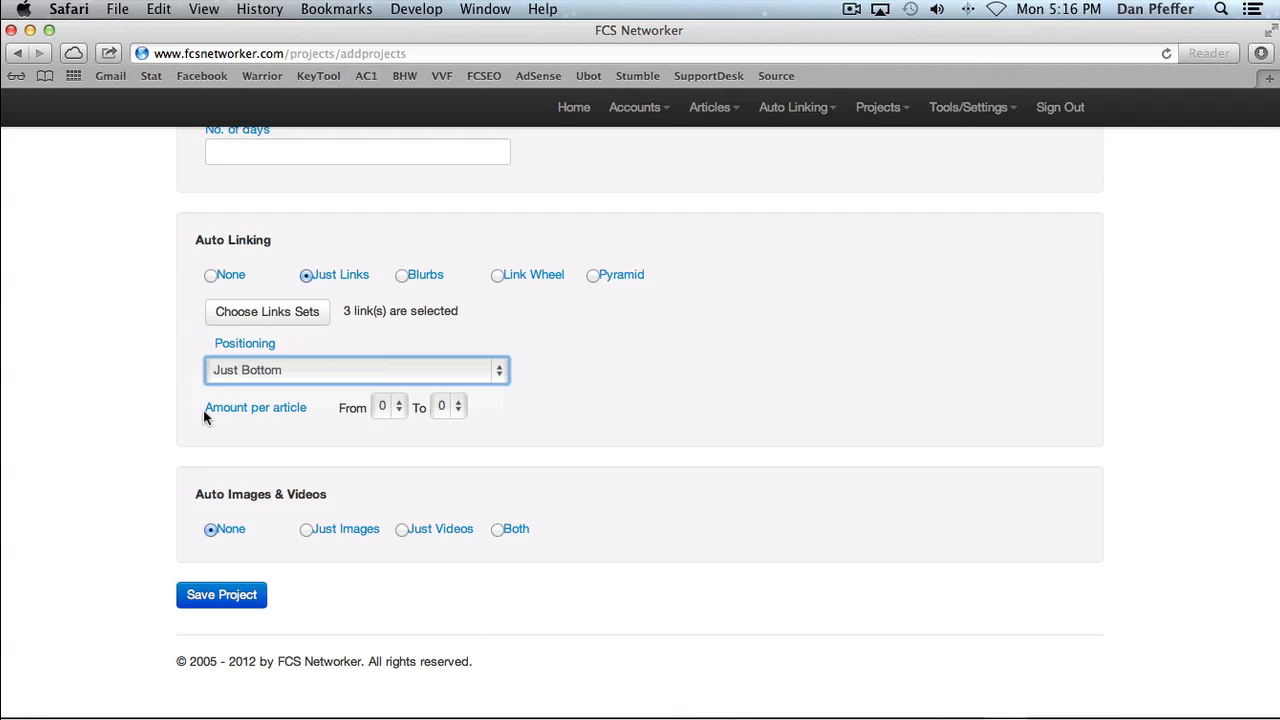
# - Set the amount of links per article to a range from 1 to 4
pyautogui.click(395, 411)
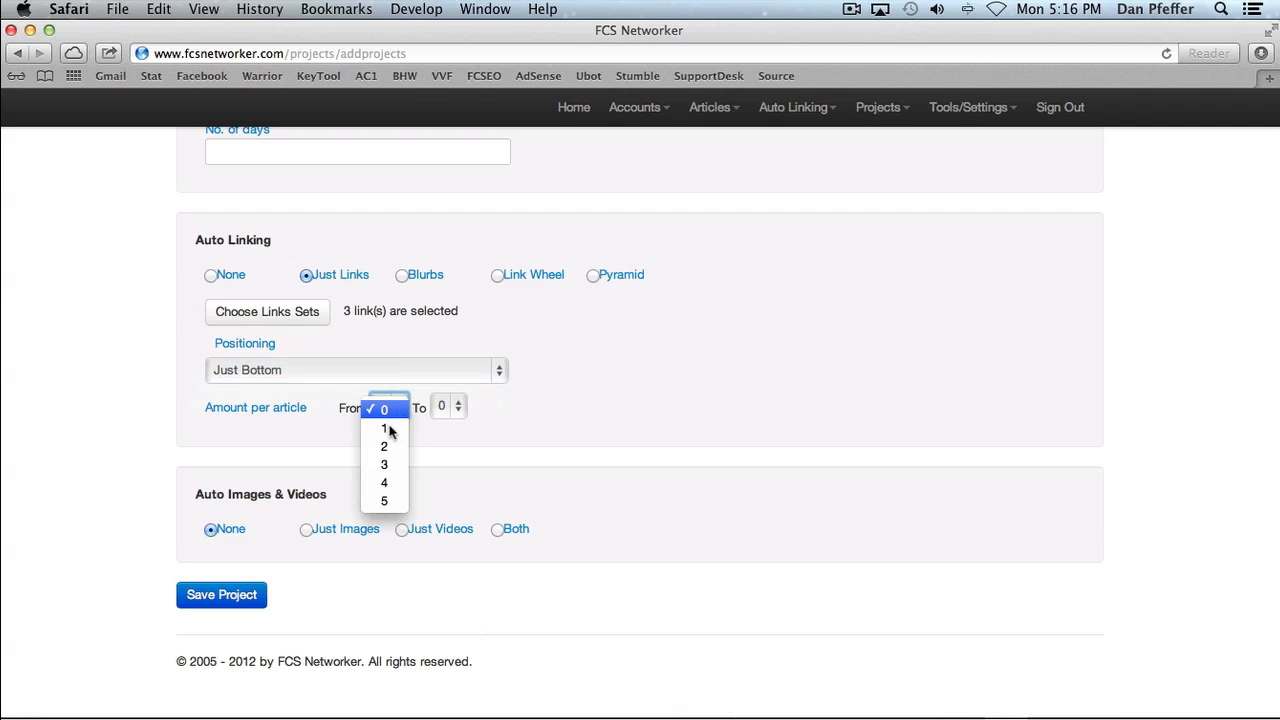
pyautogui.click(388, 428)
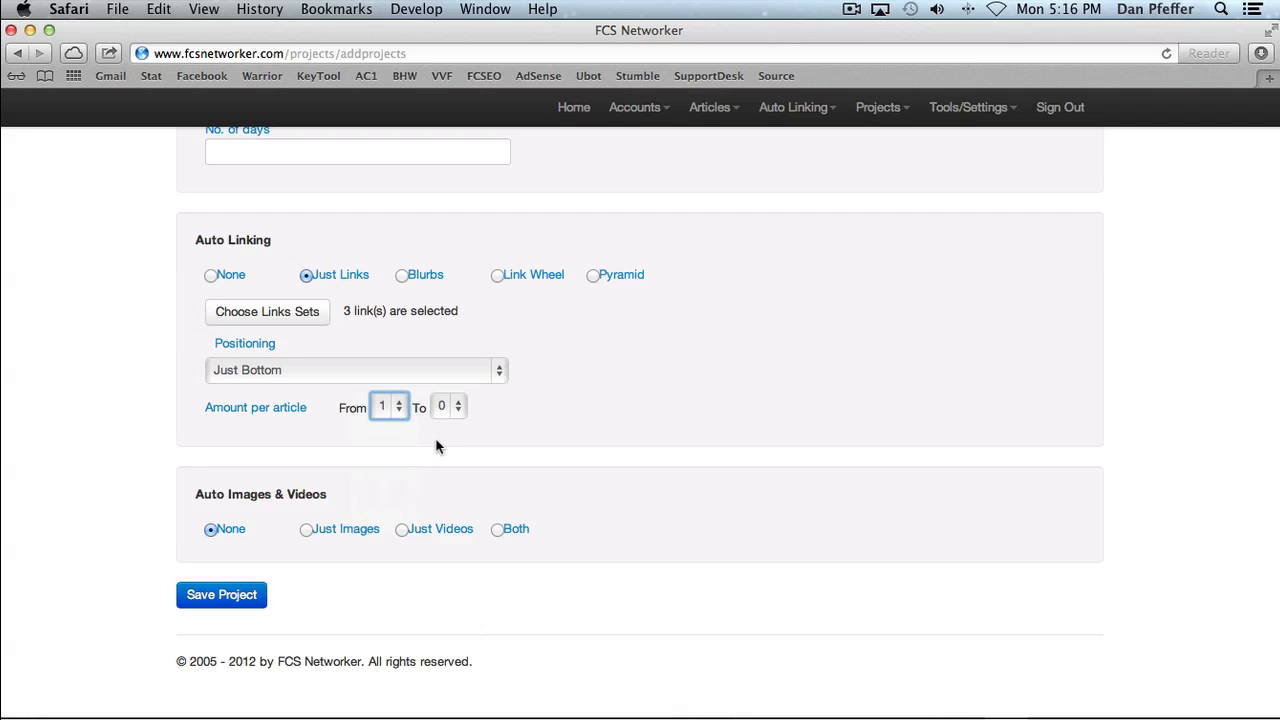
pyautogui.click(447, 407)
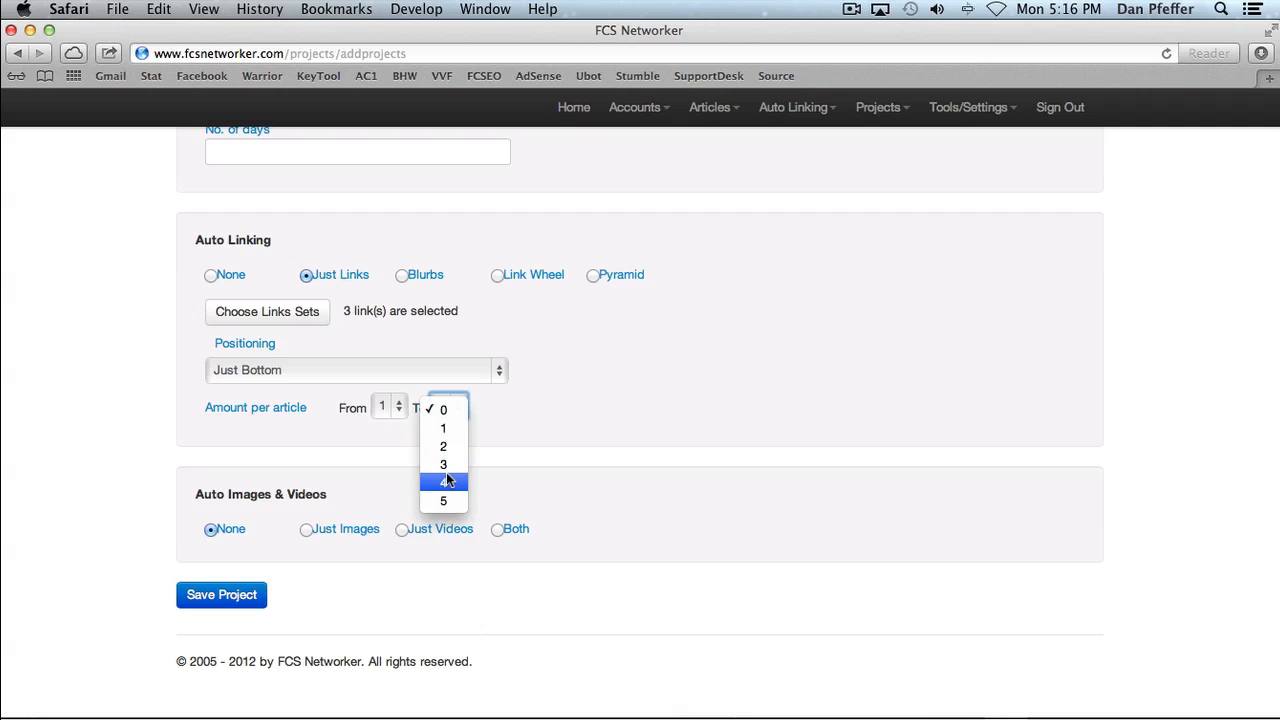
pyautogui.click(445, 482)
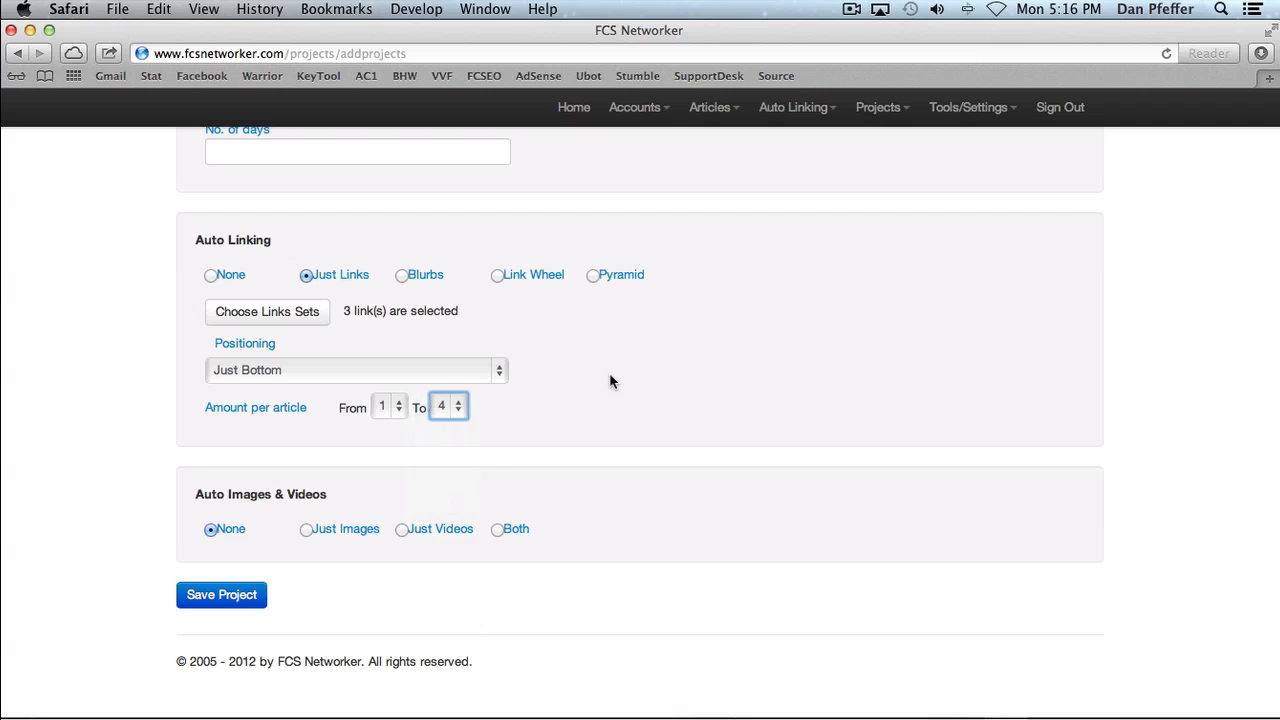
# - Set the link positioning to Random and the amount per article to a range from 0 to 5
pyautogui.click(397, 370)
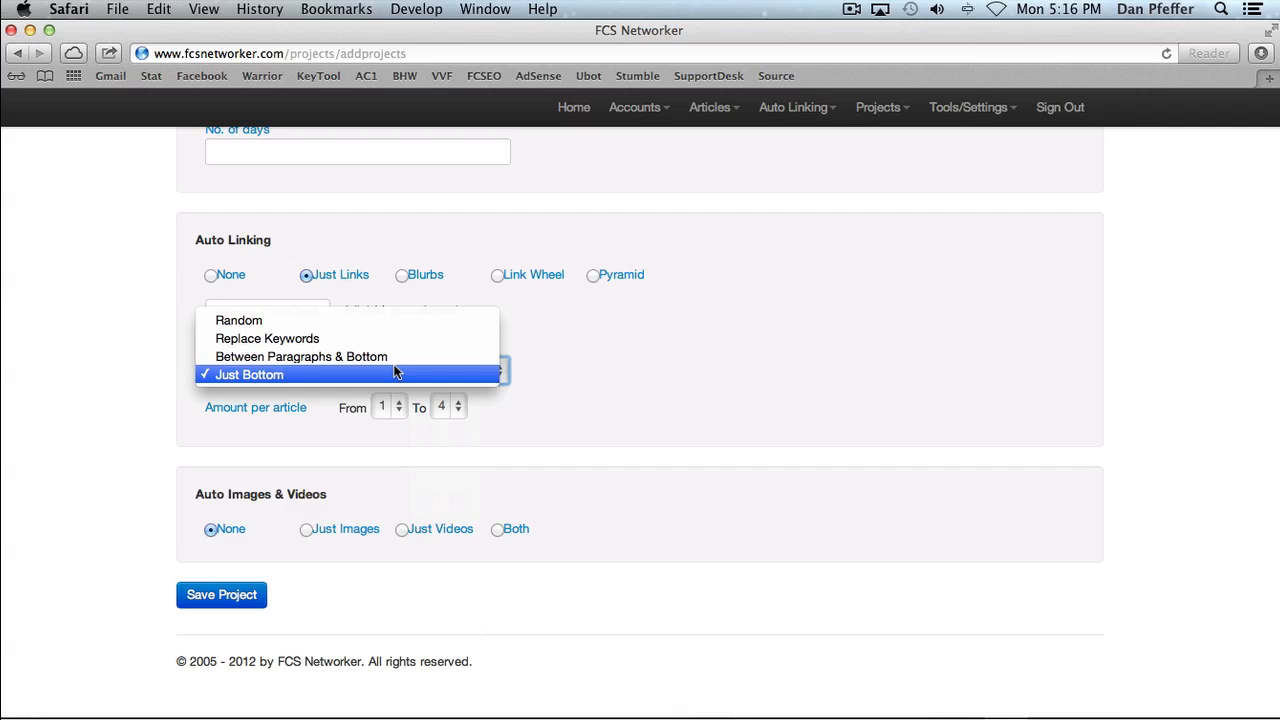
pyautogui.click(354, 320)
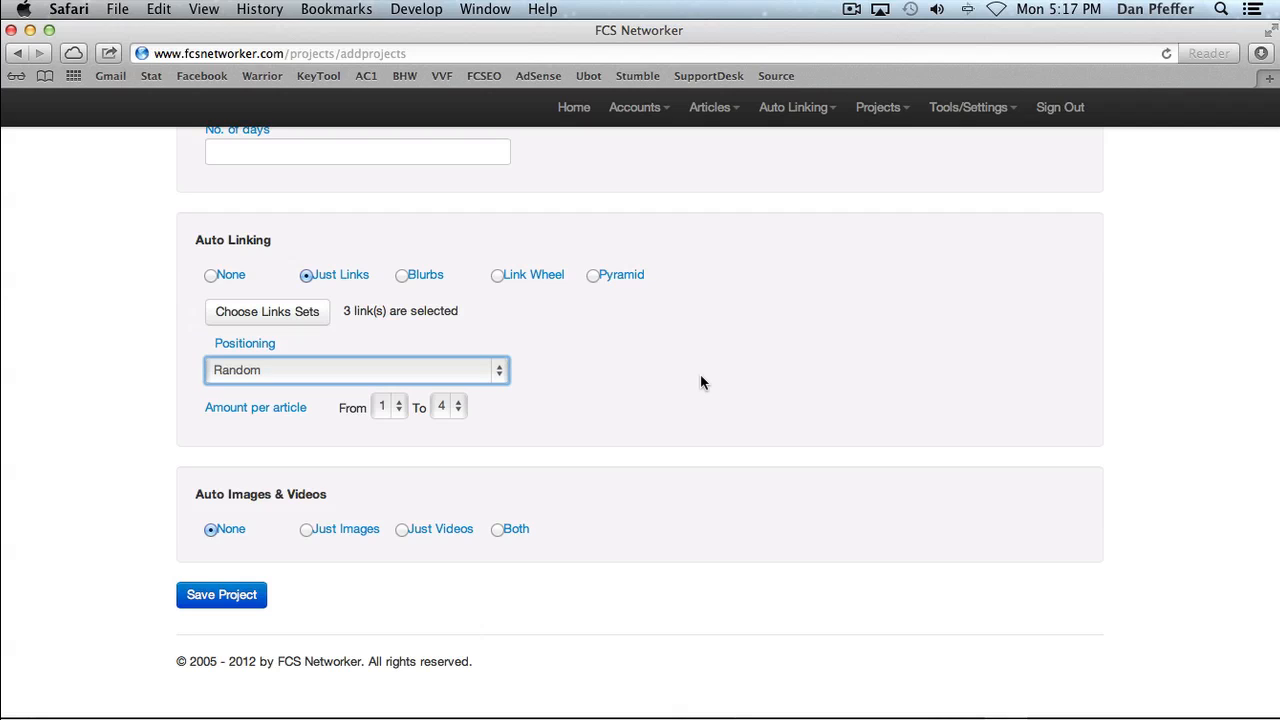
pyautogui.click(388, 406)
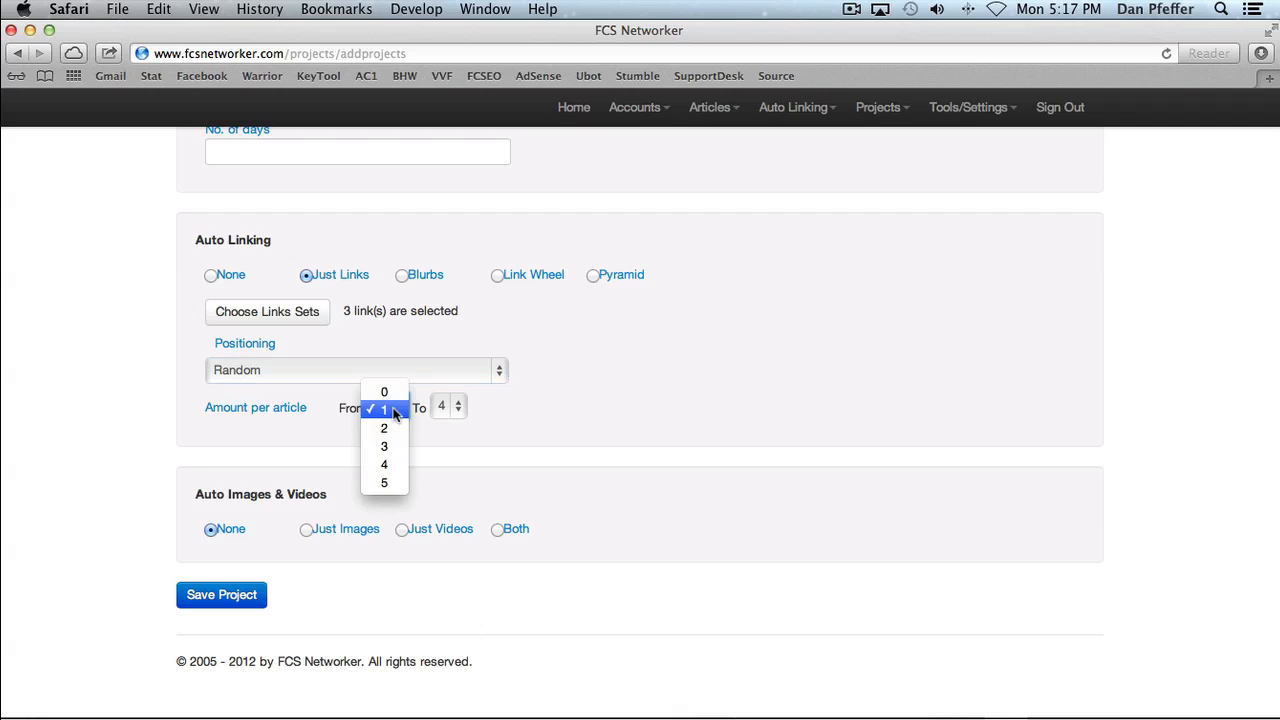
pyautogui.click(386, 390)
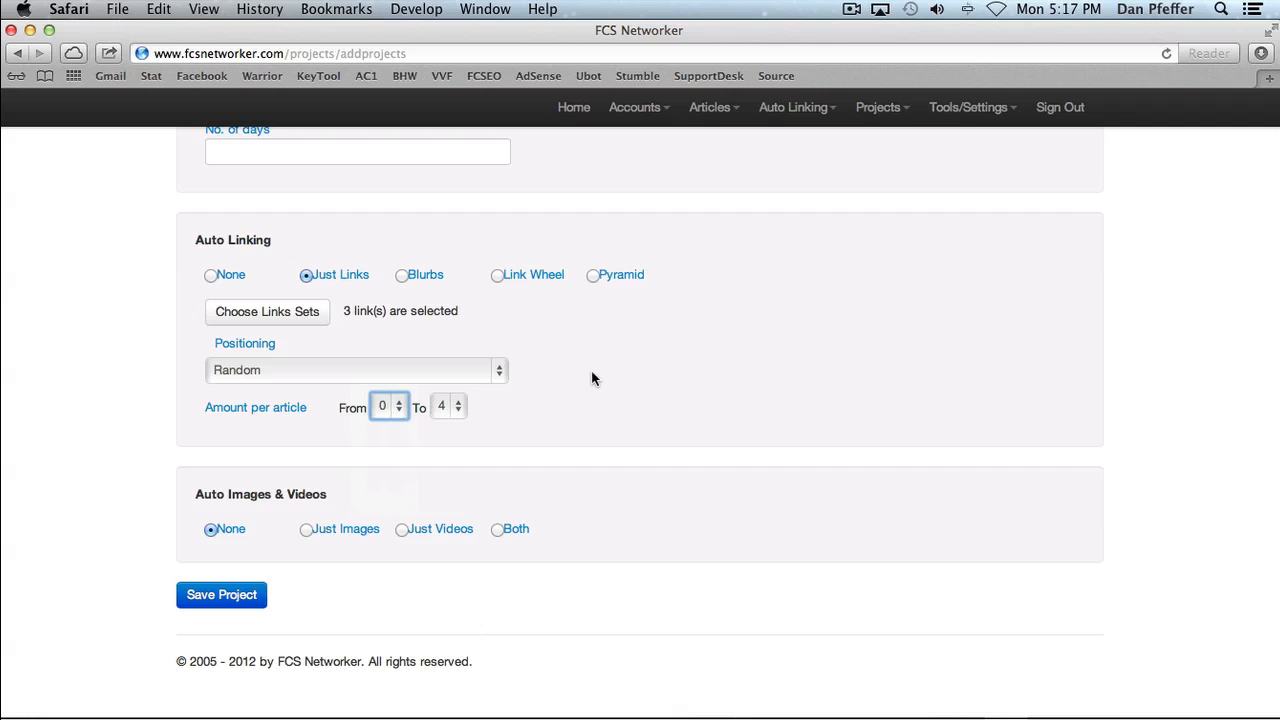
pyautogui.click(460, 407)
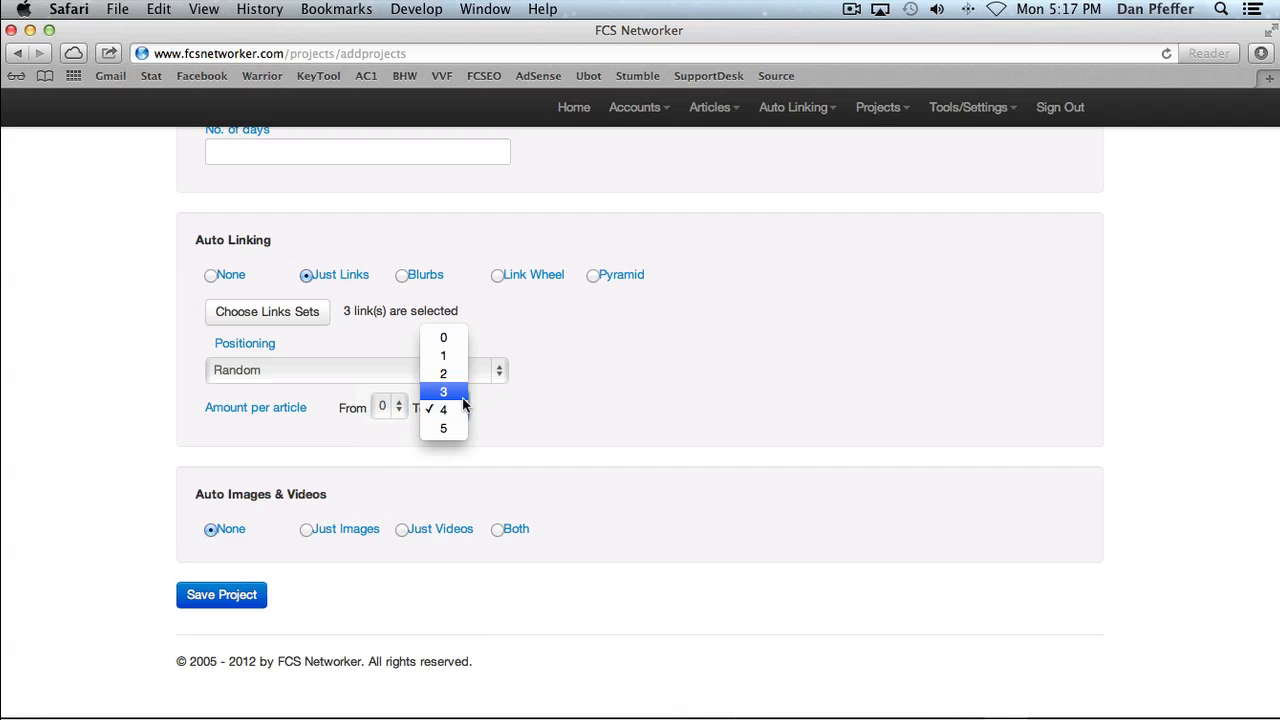
pyautogui.click(446, 431)
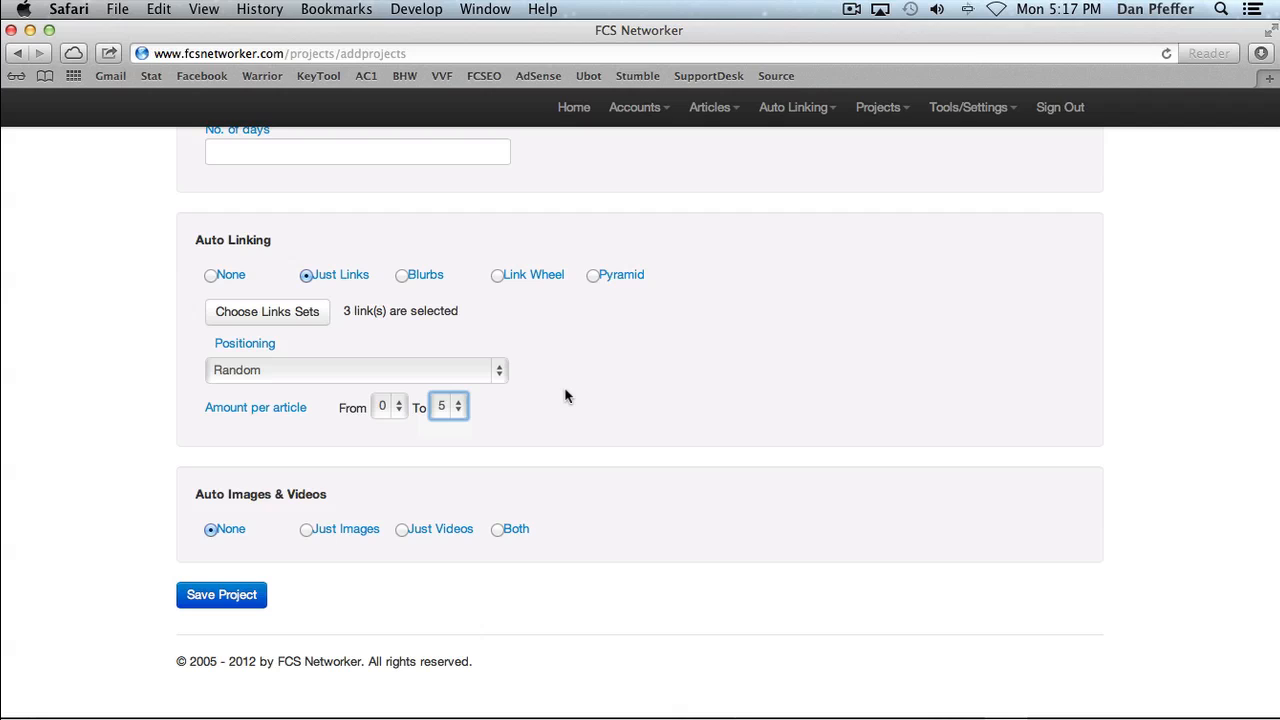
# - Set both ends of the amount-per-article range to 2, so every article gets exactly two links
pyautogui.click(390, 406)
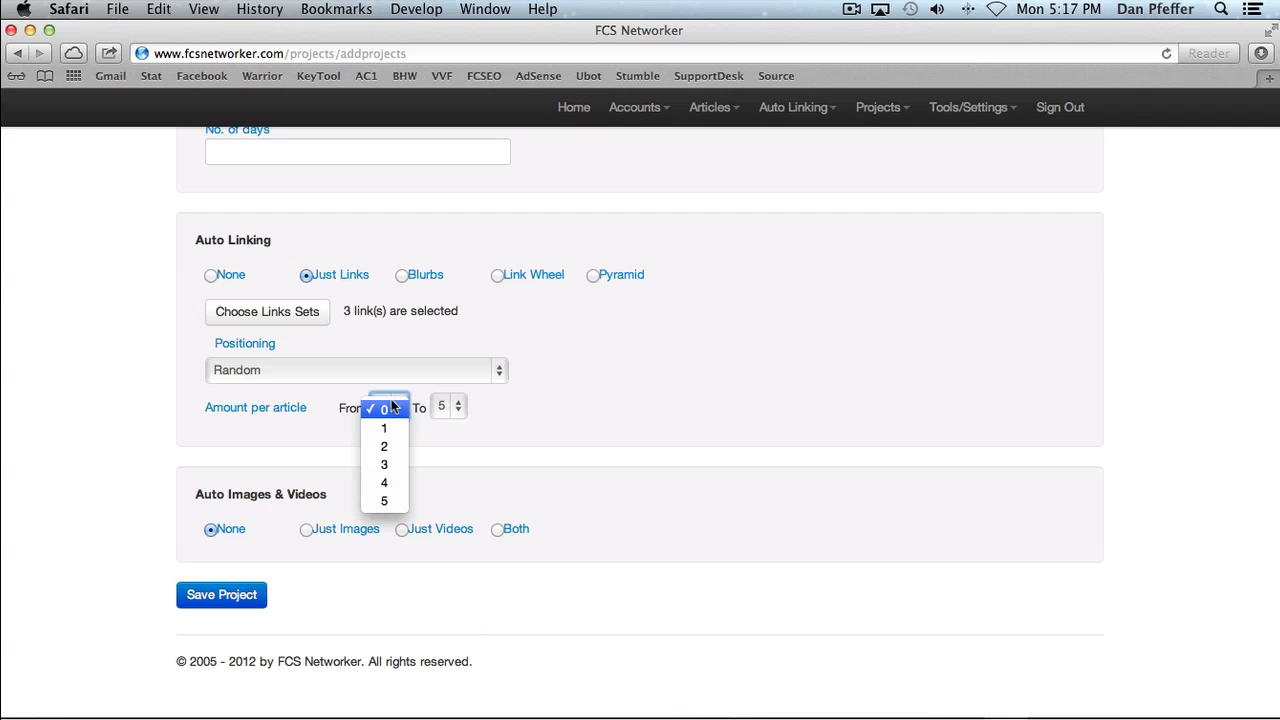
pyautogui.click(388, 448)
pyautogui.click(455, 408)
pyautogui.click(443, 356)
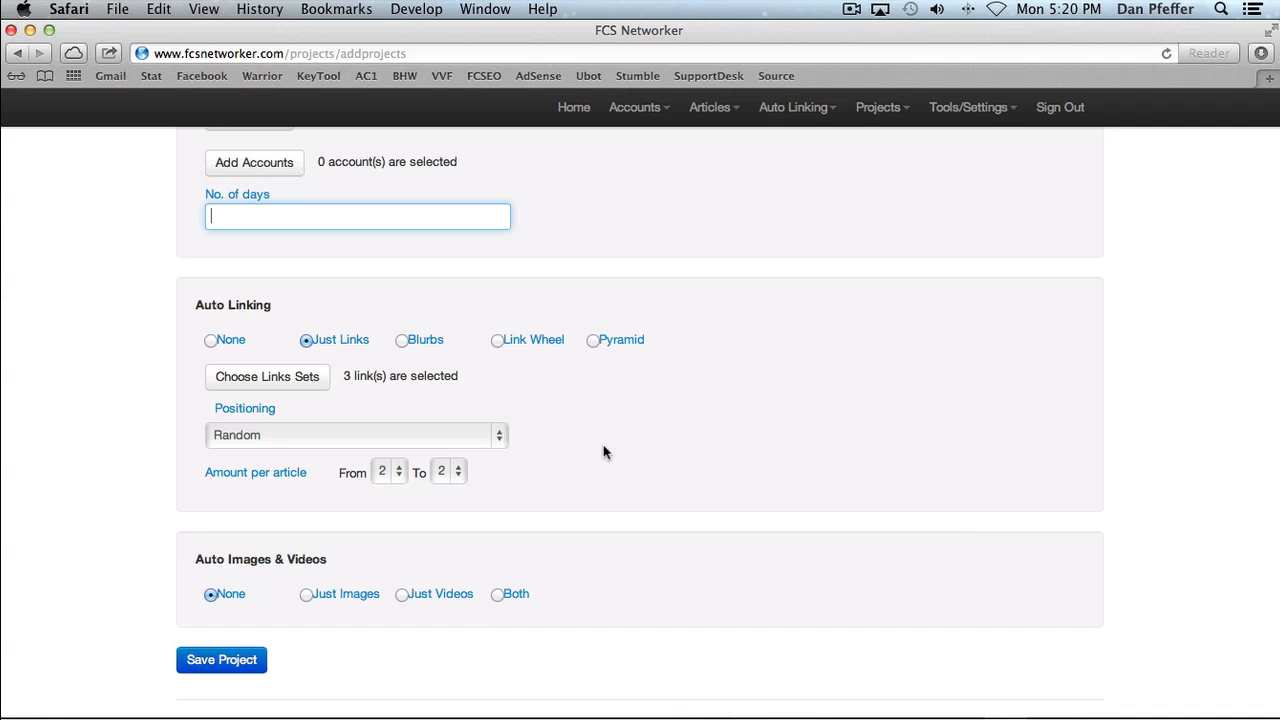
# - Write the placeholder "##LINK##" in the number of days field, highlight its parts, and select the whole text
pyautogui.write('##LINK##')
pyautogui.moveTo(223, 218); pyautogui.dragTo(250, 216)
pyautogui.click(251, 215)
pyautogui.moveTo(230, 216); pyautogui.dragTo(200, 216)
pyautogui.click(286, 218)
pyautogui.click(286, 218)
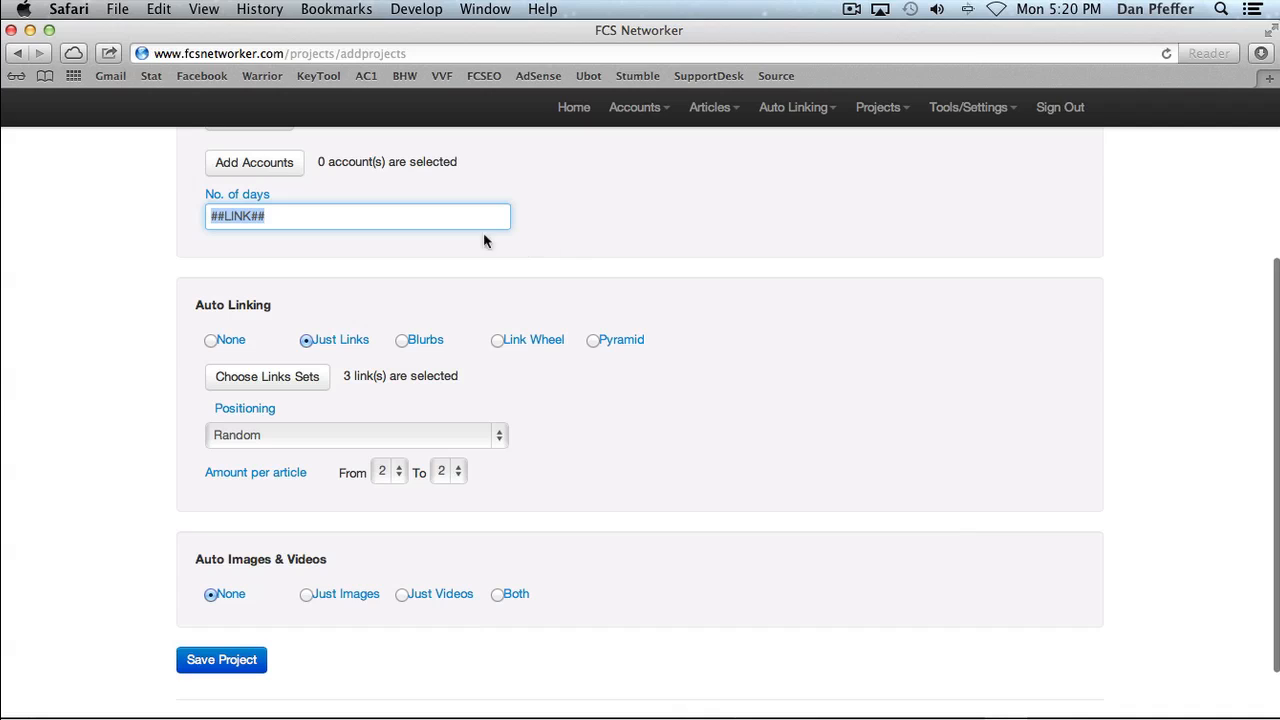
# - Clear the number of days field and set both ends of the amount-per-article range to 0
pyautogui.moveTo(286, 215); pyautogui.dragTo(140, 215)
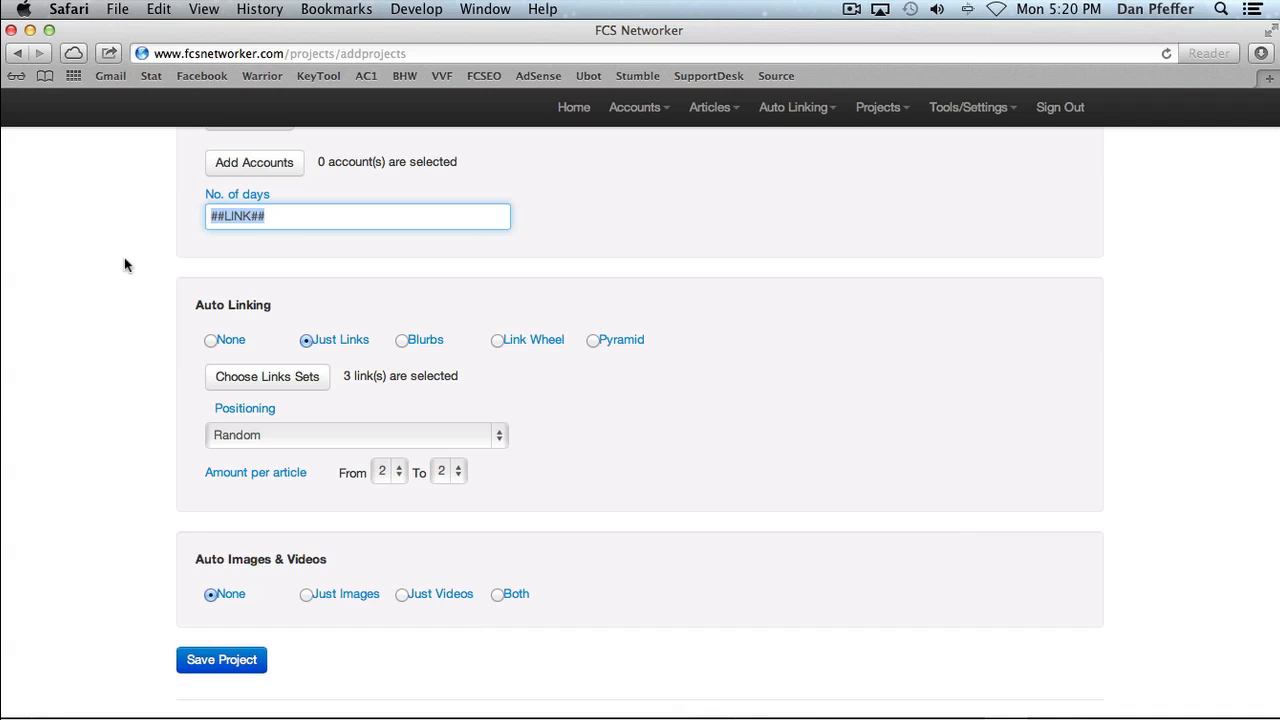
pyautogui.press('BackSpace')
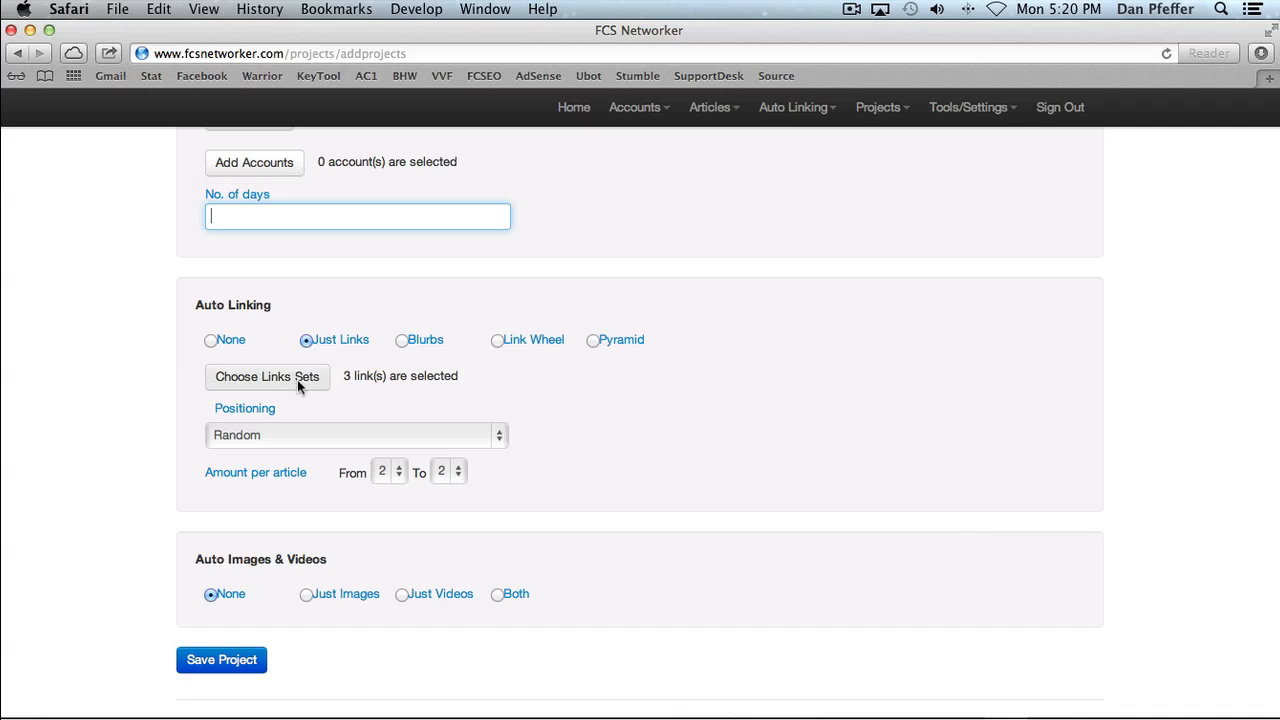
pyautogui.click(394, 476)
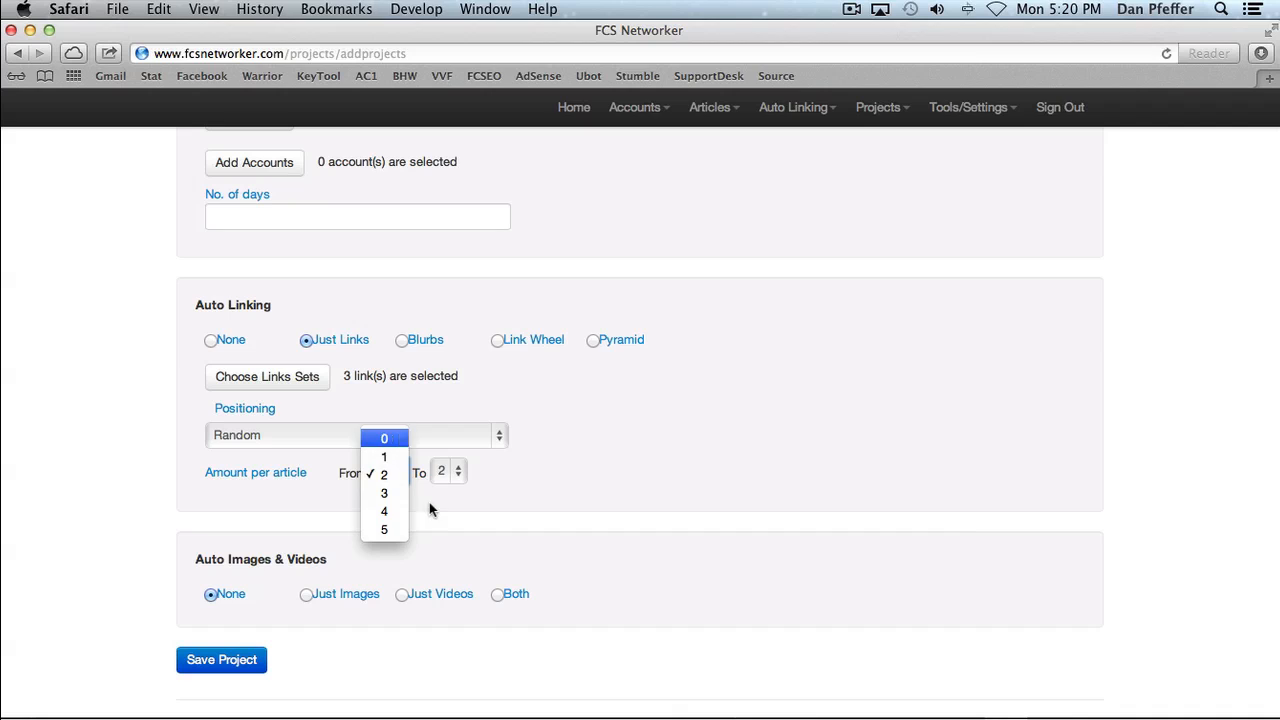
pyautogui.click(384, 439)
pyautogui.click(447, 471)
pyautogui.click(441, 435)
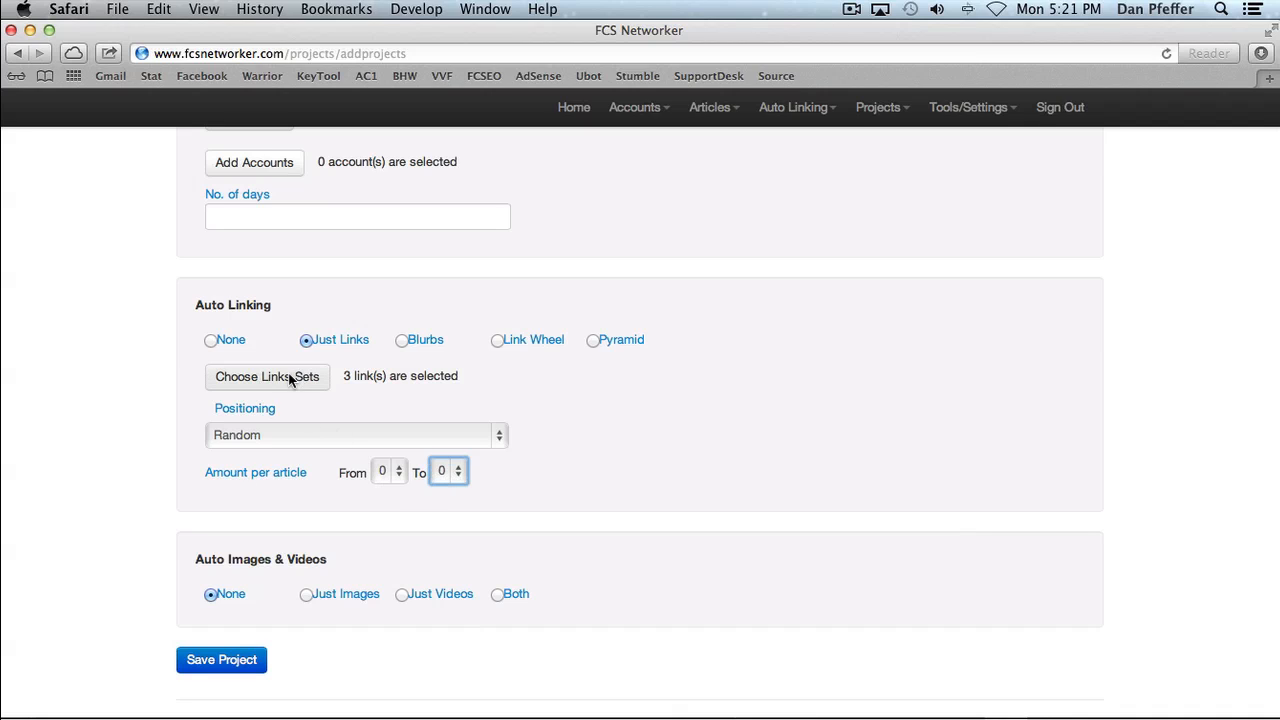
# - Write the placeholder "##LINK##" in the number of days field and highlight it
pyautogui.click(269, 215)
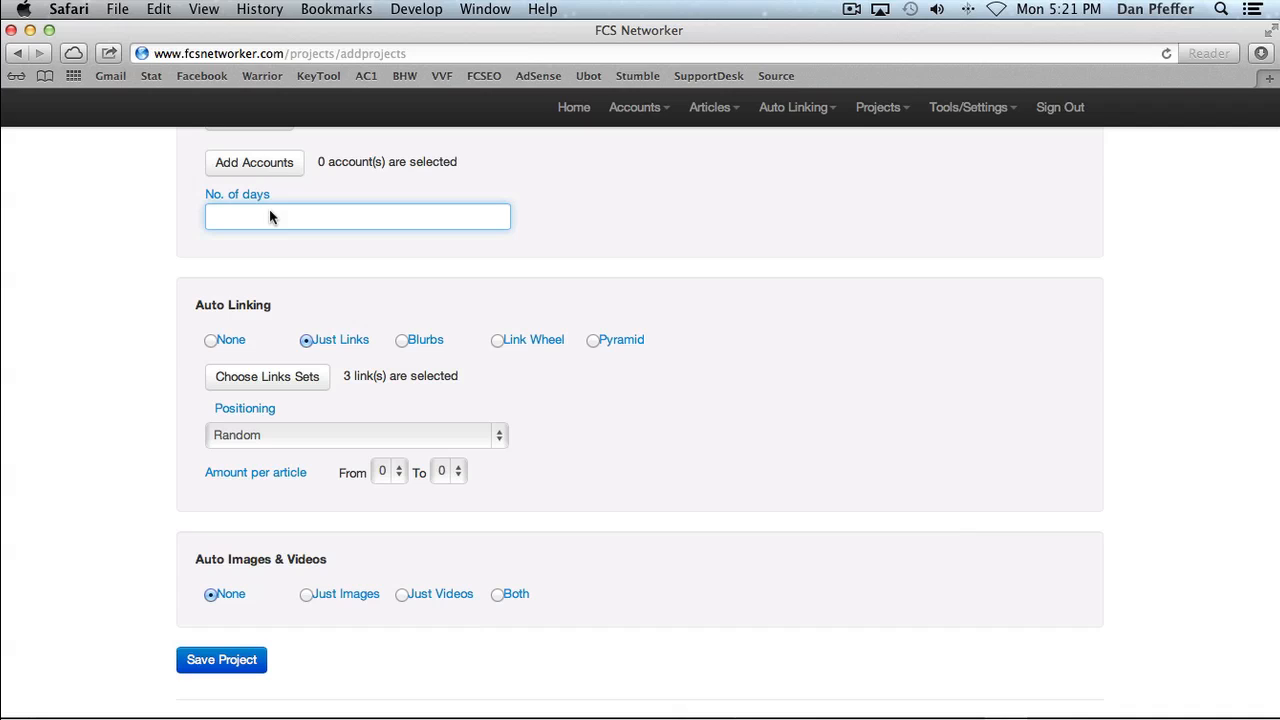
pyautogui.write('##LINK##')
pyautogui.moveTo(290, 214); pyautogui.dragTo(179, 213)
pyautogui.click(272, 219)
pyautogui.moveTo(280, 218); pyautogui.dragTo(195, 216)
# - Set the amount of links per article to a range from 1 to 2
pyautogui.click(384, 474)
pyautogui.click(381, 496)
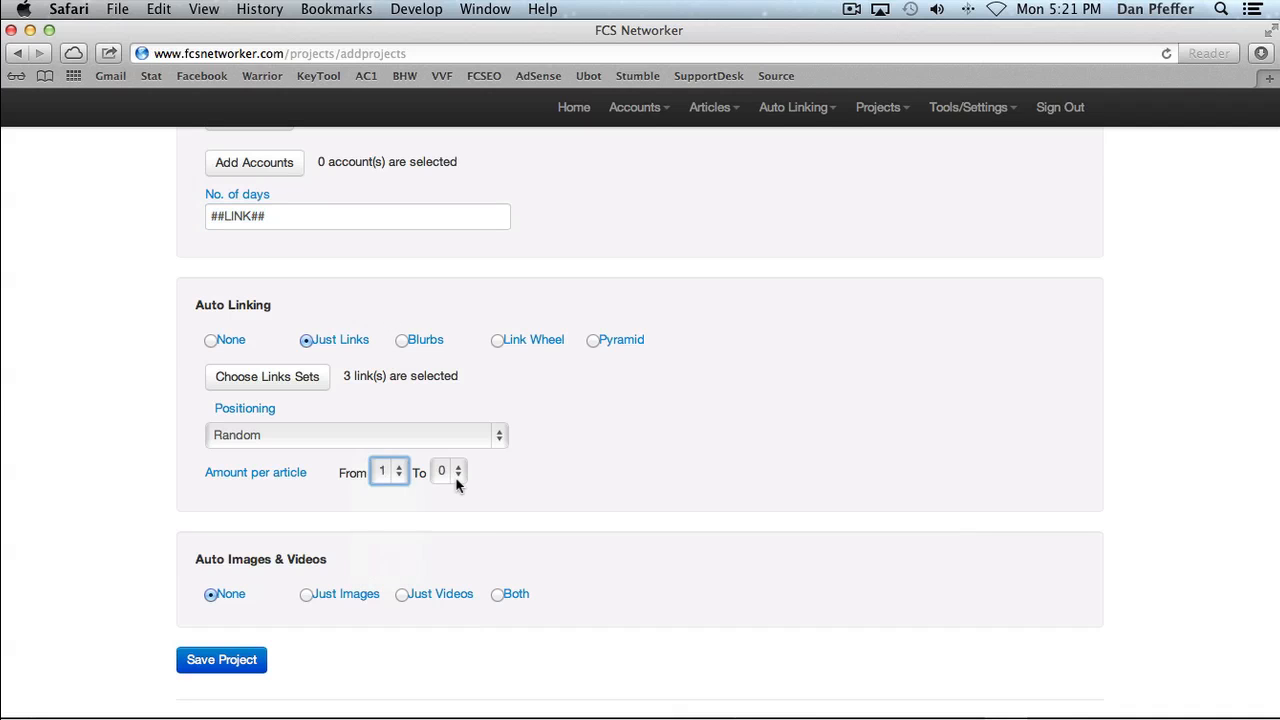
pyautogui.click(447, 471)
pyautogui.click(442, 510)
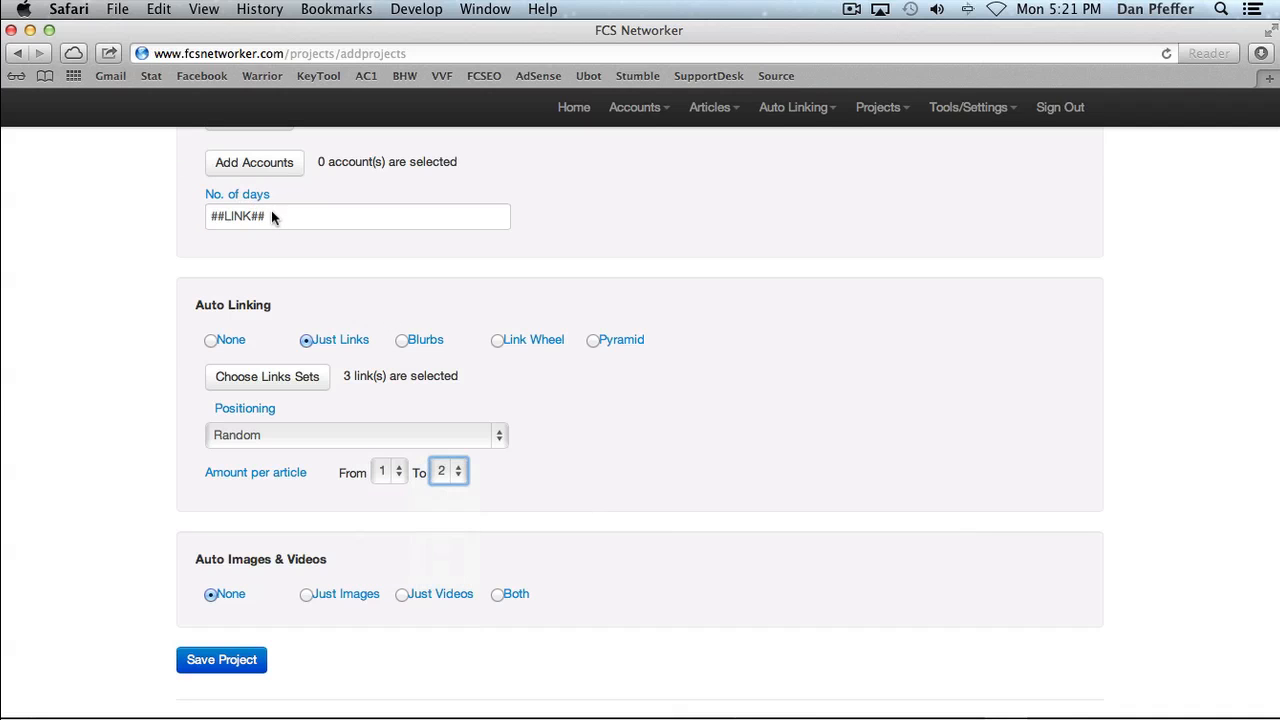
# - Highlight and clear the placeholder in the number of days field, and switch the auto linking mode to Blurbs
pyautogui.moveTo(272, 211); pyautogui.dragTo(187, 220)
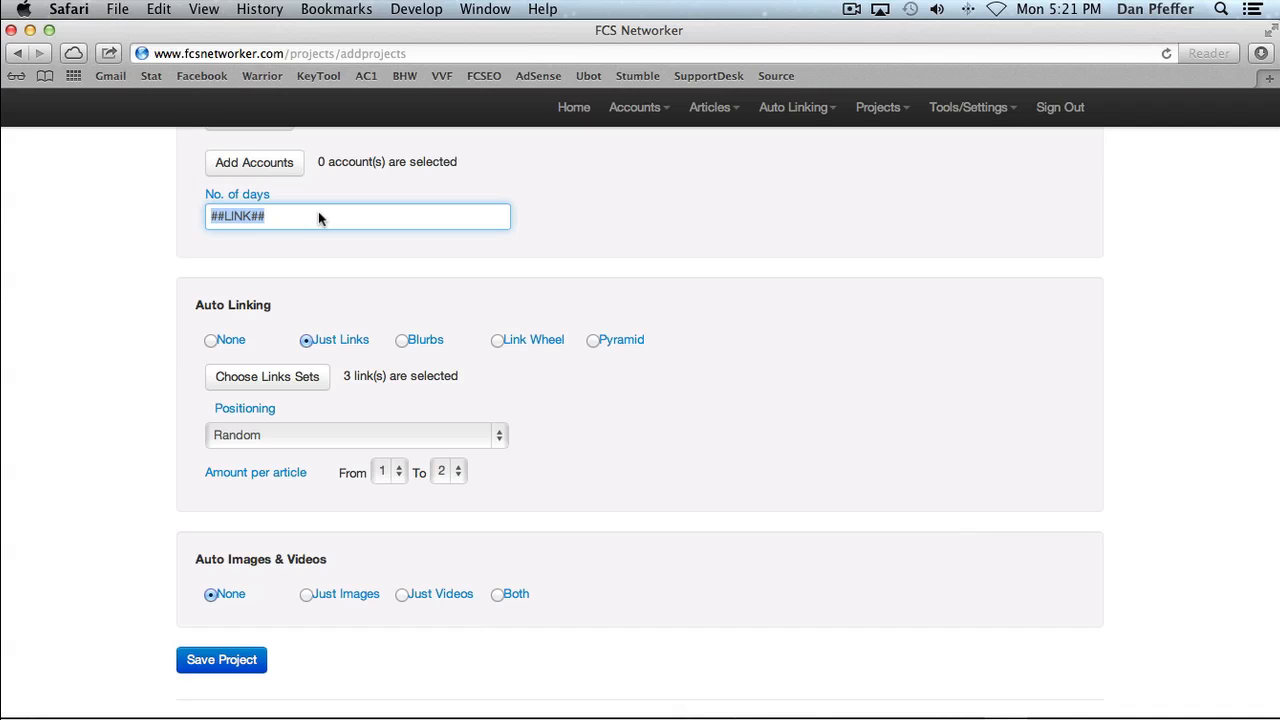
pyautogui.moveTo(312, 214); pyautogui.dragTo(182, 216)
pyautogui.click(293, 215)
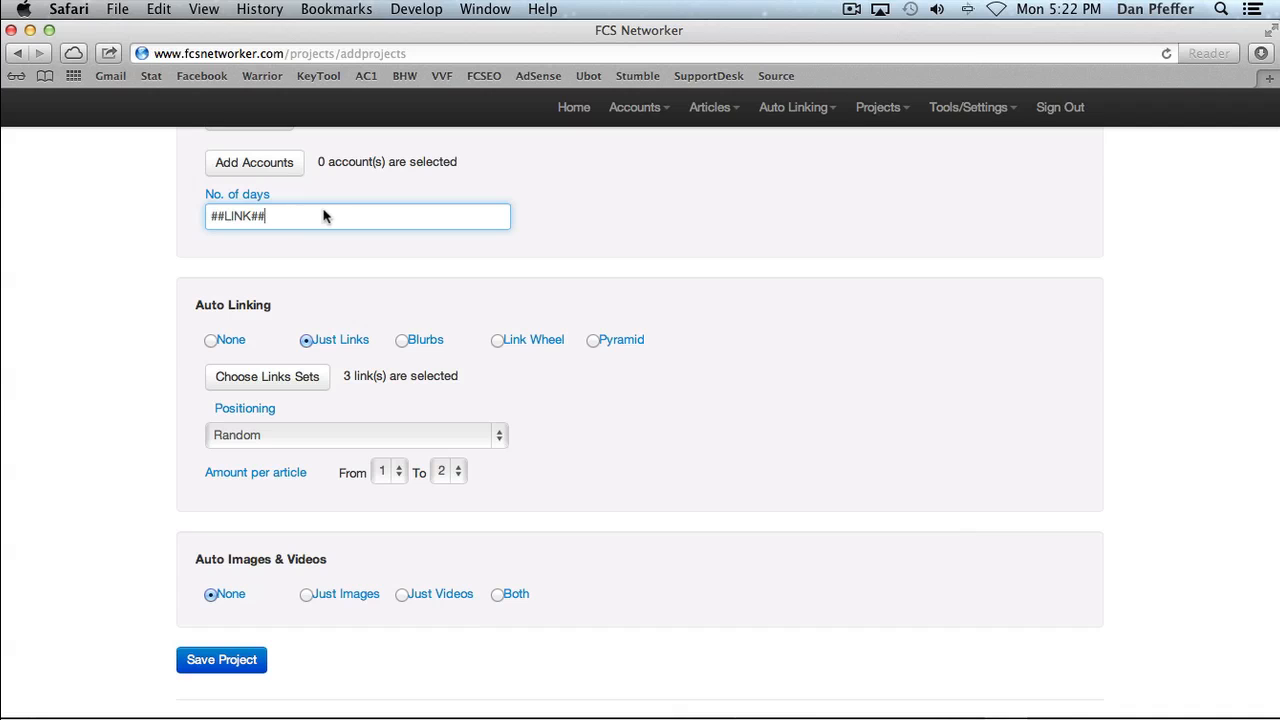
pyautogui.moveTo(325, 216); pyautogui.dragTo(131, 206)
pyautogui.press('BackSpace')
pyautogui.click(405, 340)
pyautogui.scroll(-1, 434, 385)
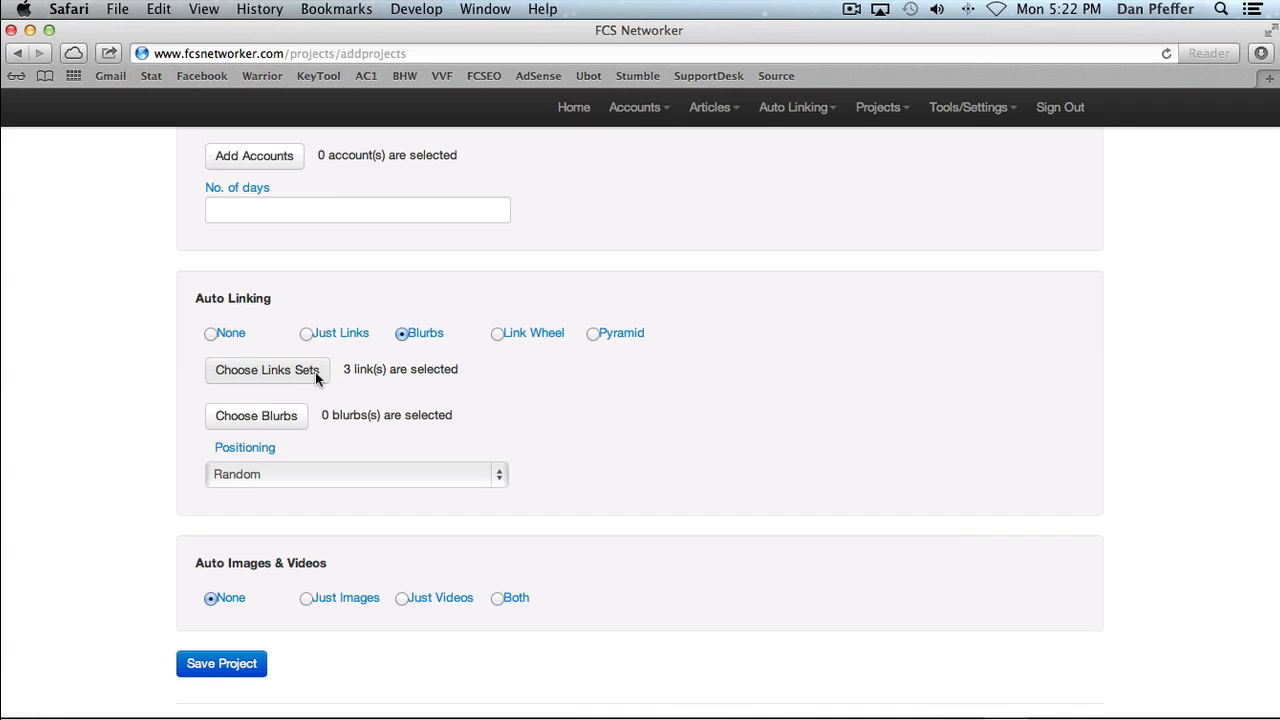
# - Write "##LINK##" in the number of days field as a demonstration, highlight it, and clear the field again
pyautogui.click(285, 206)
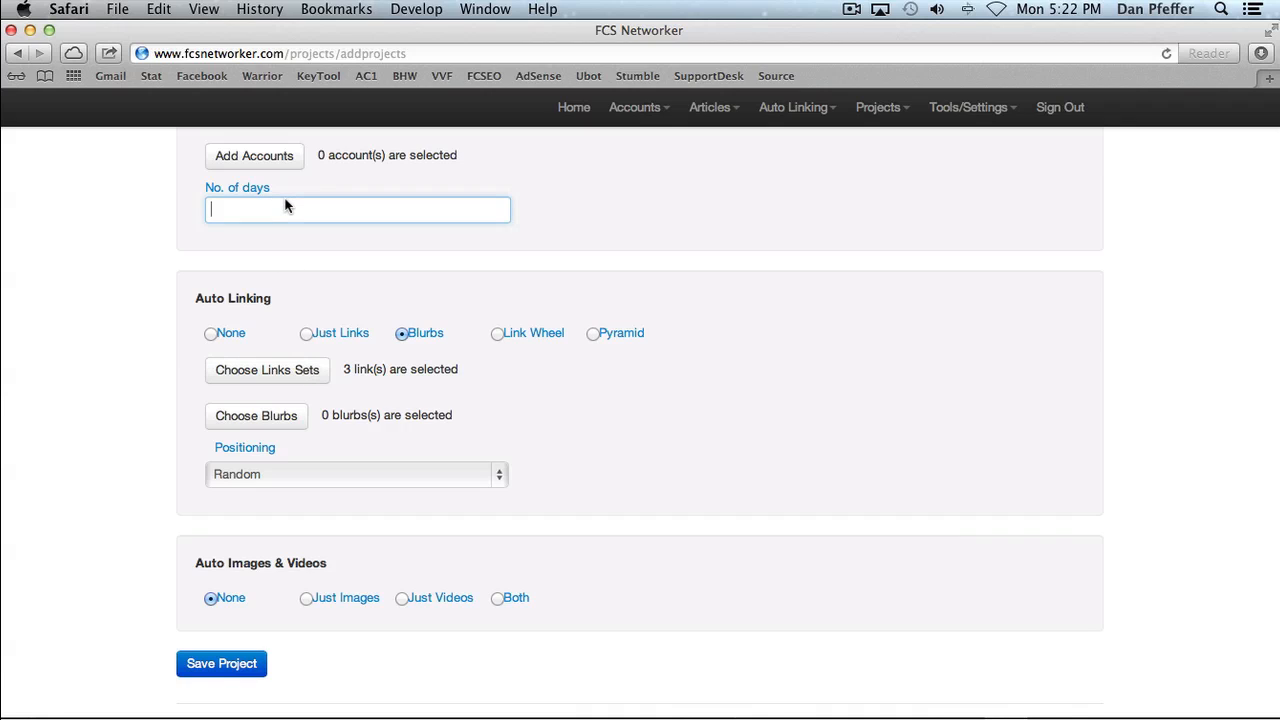
pyautogui.write('##LINK##')
pyautogui.moveTo(279, 204); pyautogui.dragTo(200, 207)
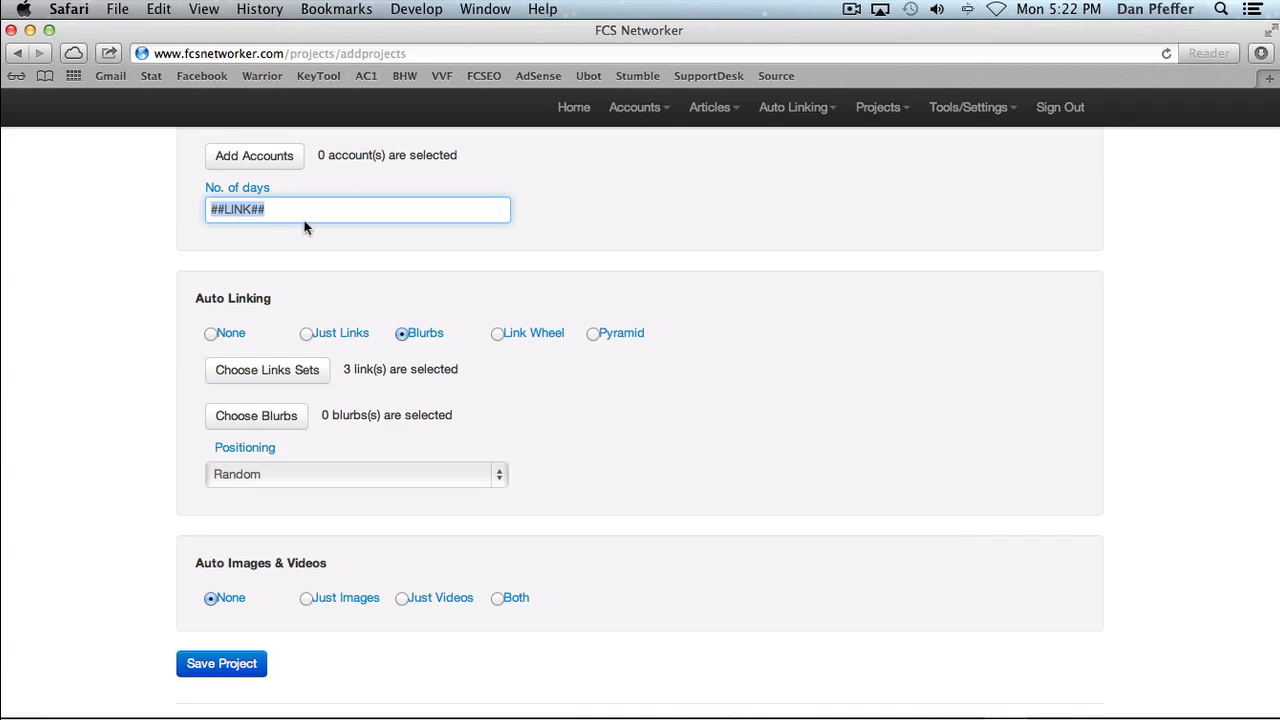
pyautogui.click(305, 220)
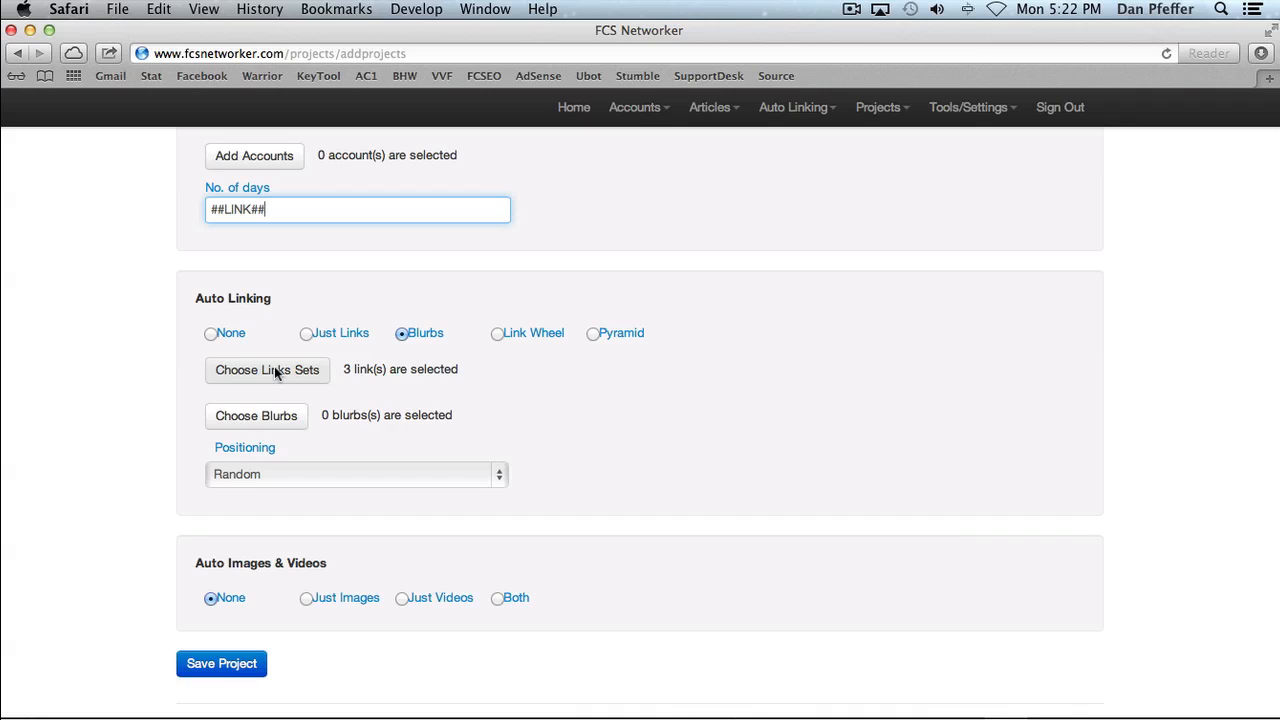
pyautogui.moveTo(289, 209); pyautogui.dragTo(192, 212)
pyautogui.press('super+a')
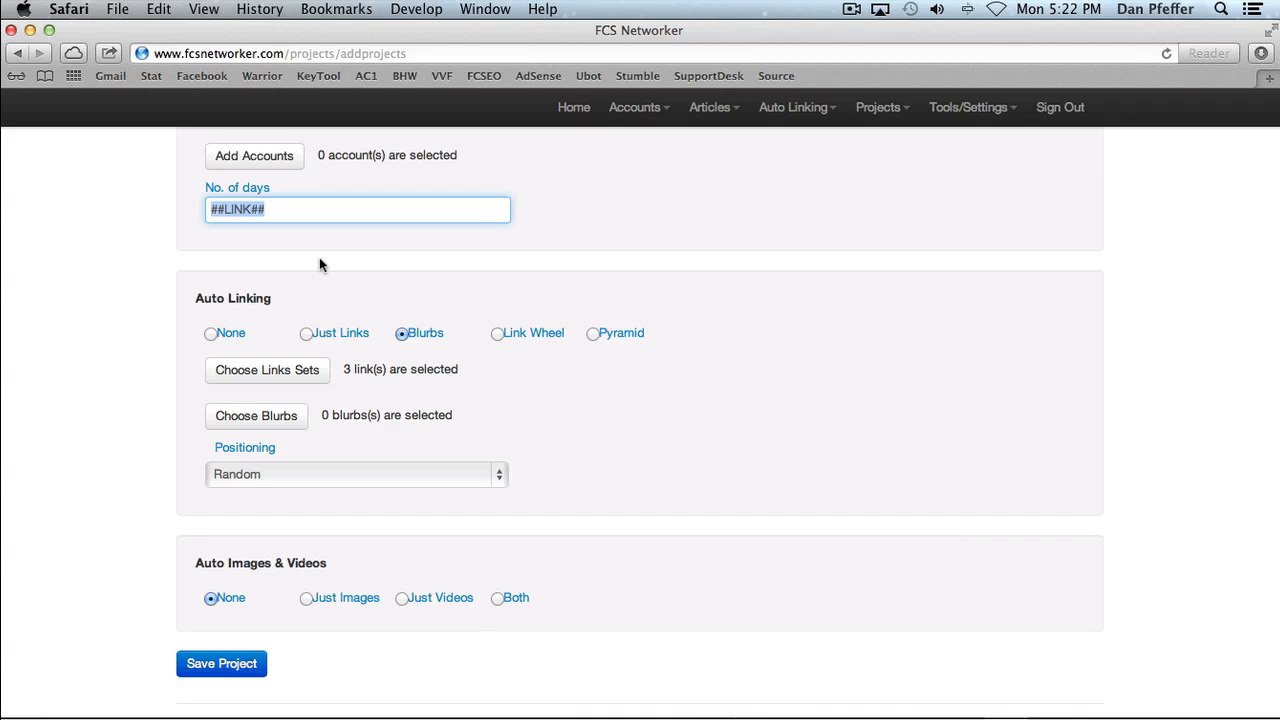
# - Deselect the link sets Search Engines, LinkSet1 and FCS for the Blurbs auto linking and apply the empty selection
pyautogui.click(305, 368)
pyautogui.click(398, 316)
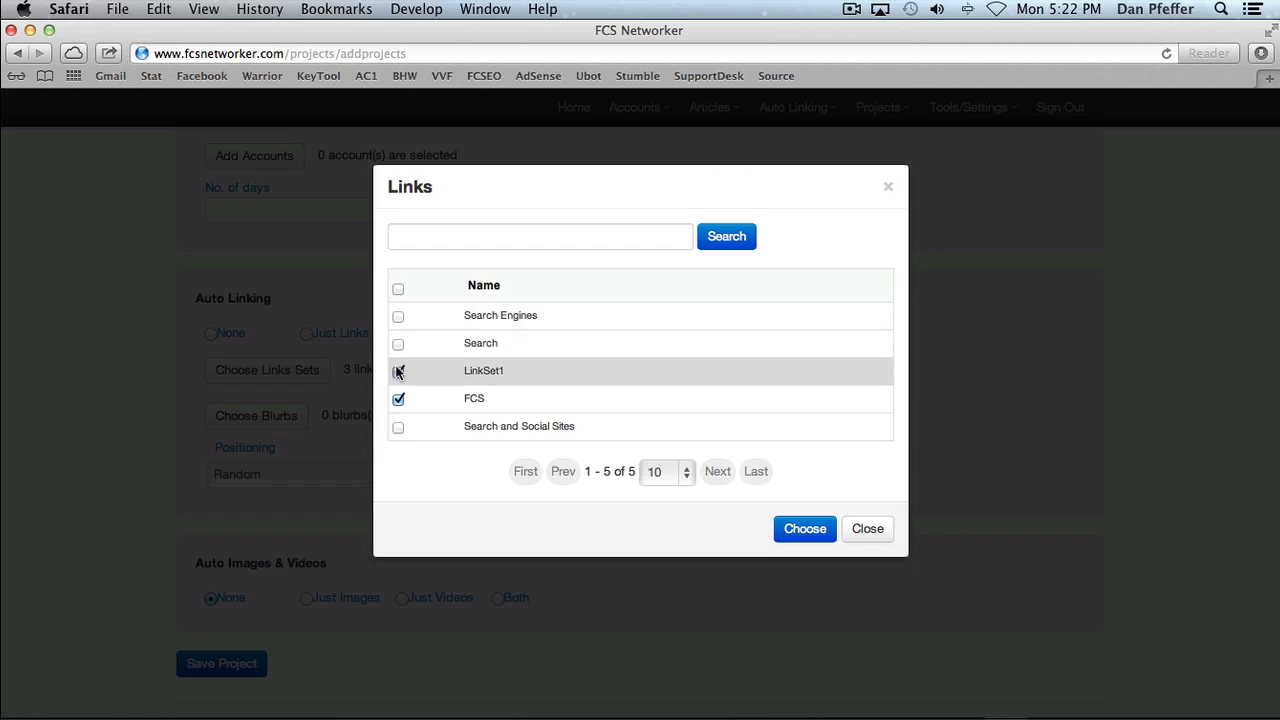
pyautogui.click(398, 371)
pyautogui.click(398, 399)
pyautogui.click(826, 535)
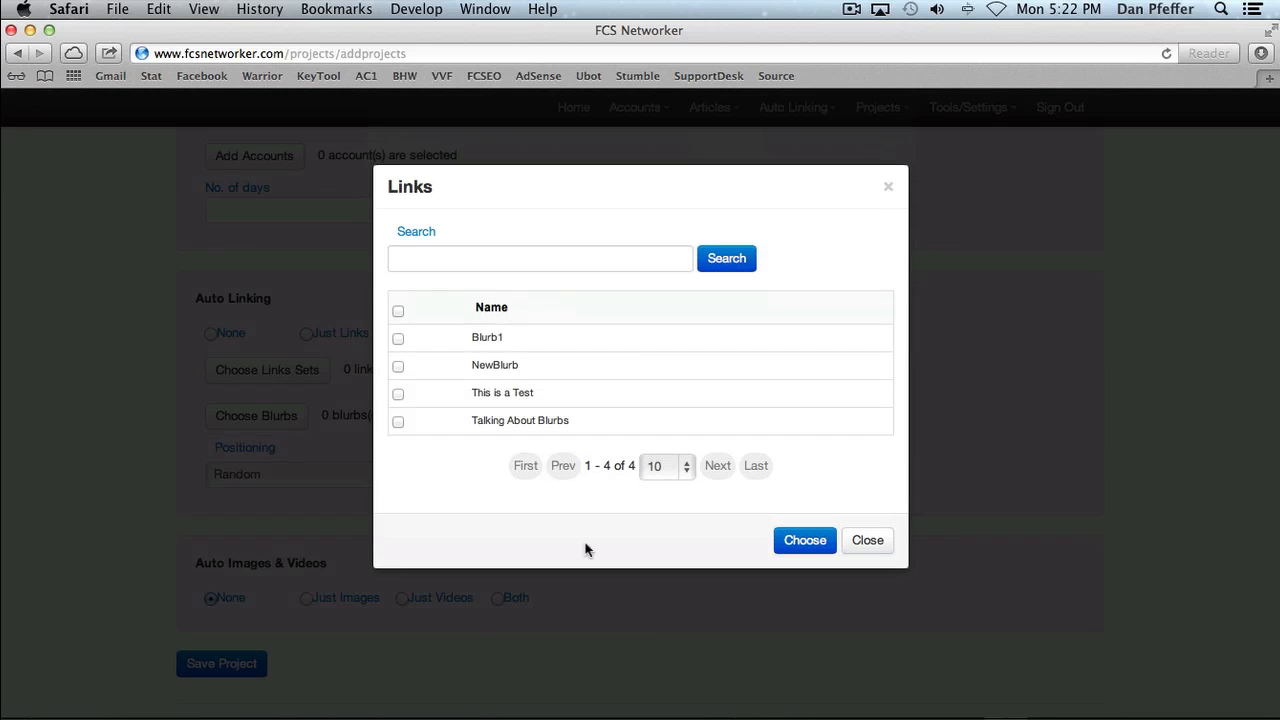
# - Choose the blurbs Blurb1, This is a Test and Talking About Blurbs for the project
pyautogui.click(398, 338)
pyautogui.click(399, 393)
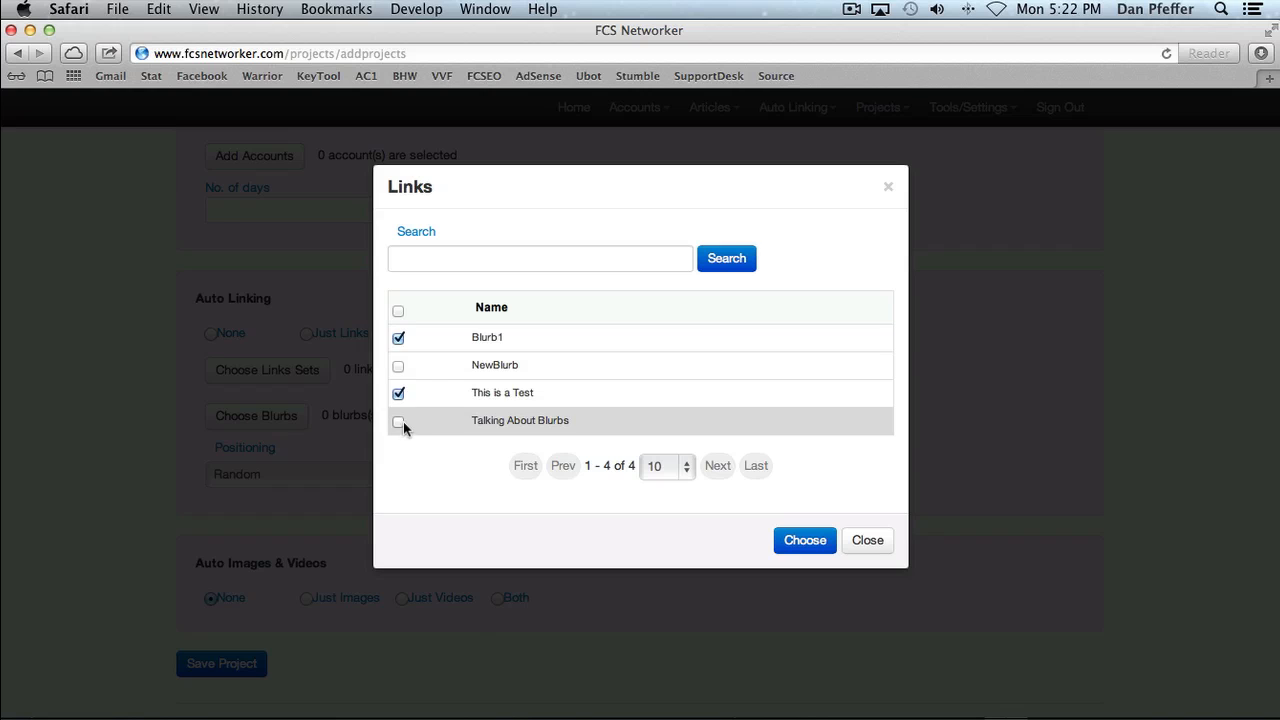
pyautogui.click(399, 422)
pyautogui.click(806, 539)
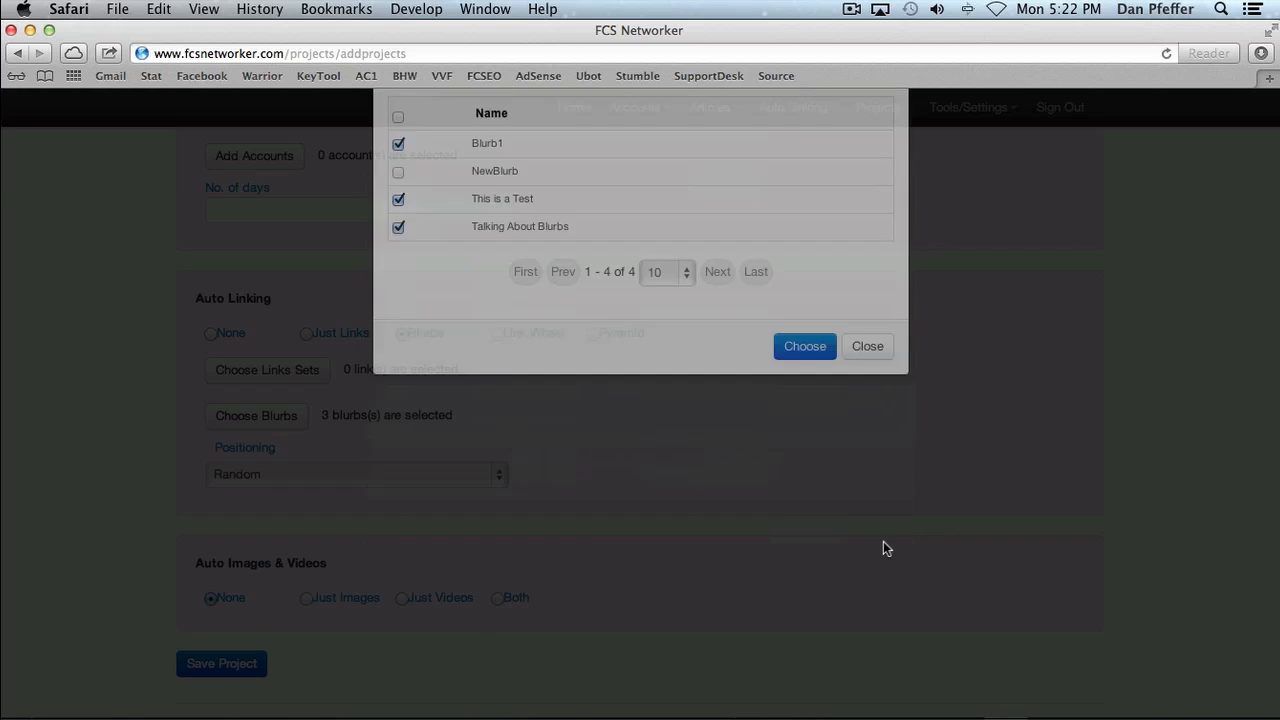
# - Review the blurb positioning options and the chosen blurbs, keeping Random positioning and the Blurbs mode
pyautogui.click(315, 474)
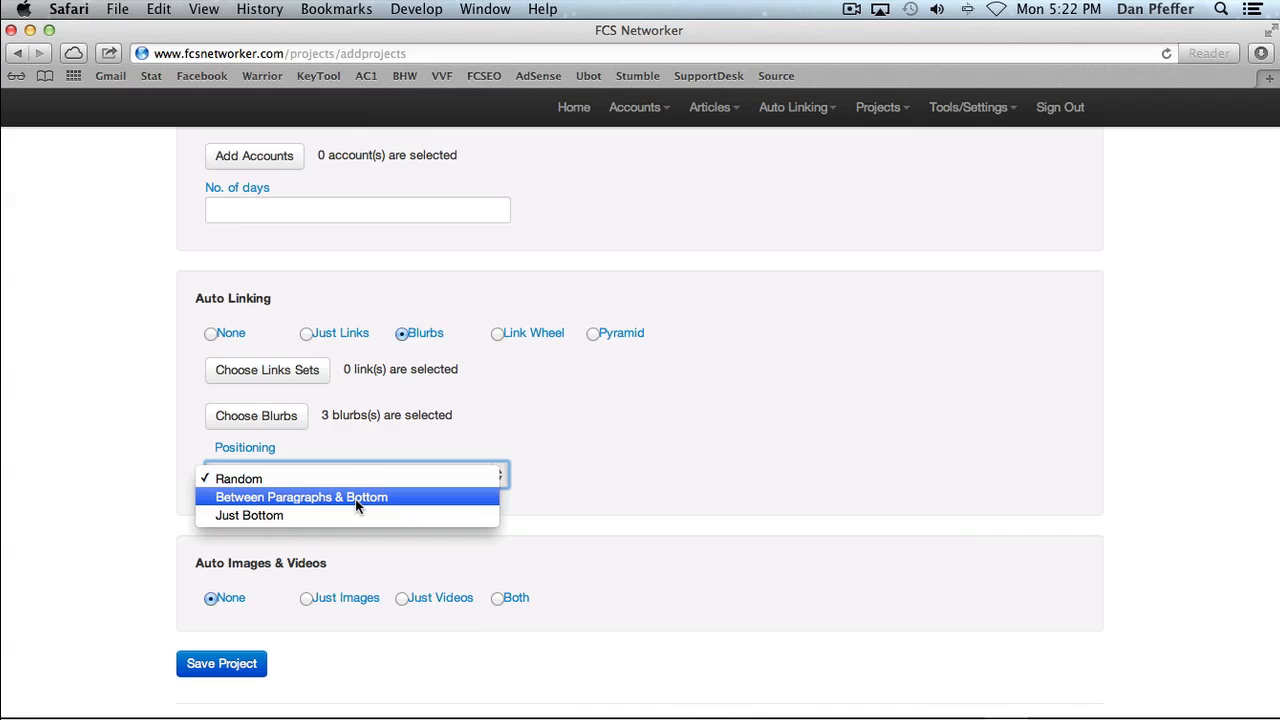
pyautogui.click(420, 440)
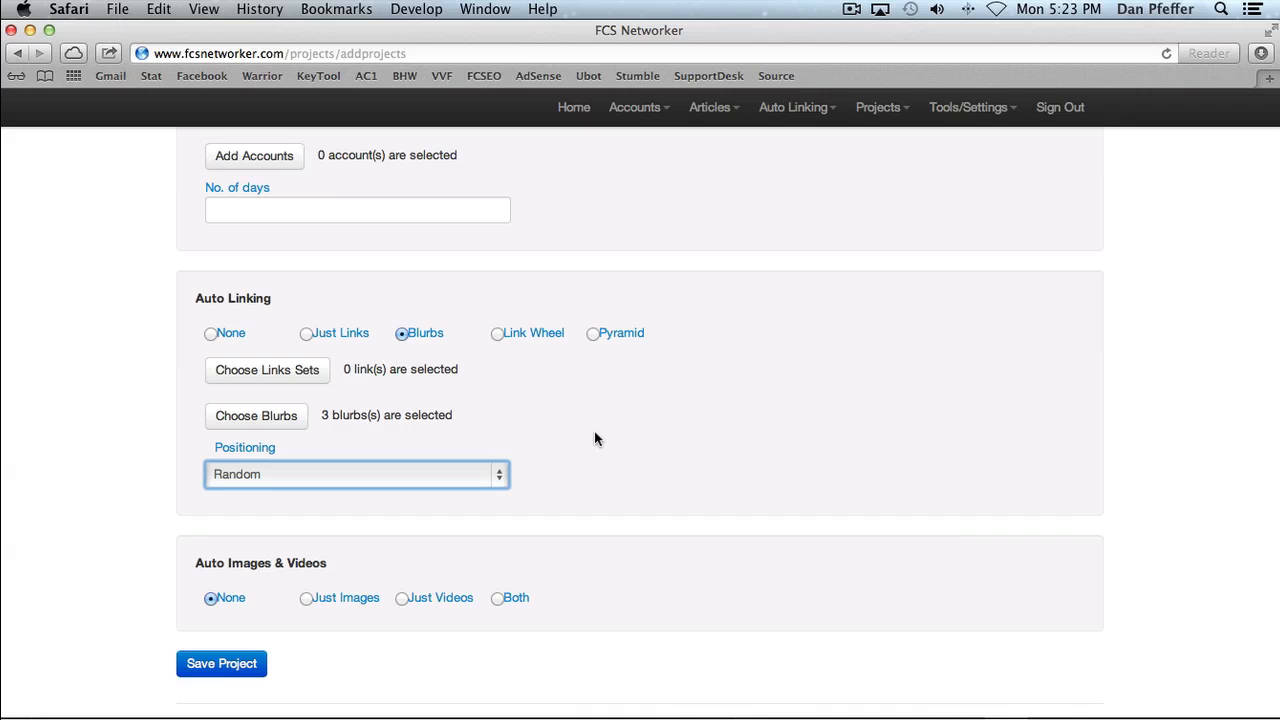
pyautogui.click(218, 421)
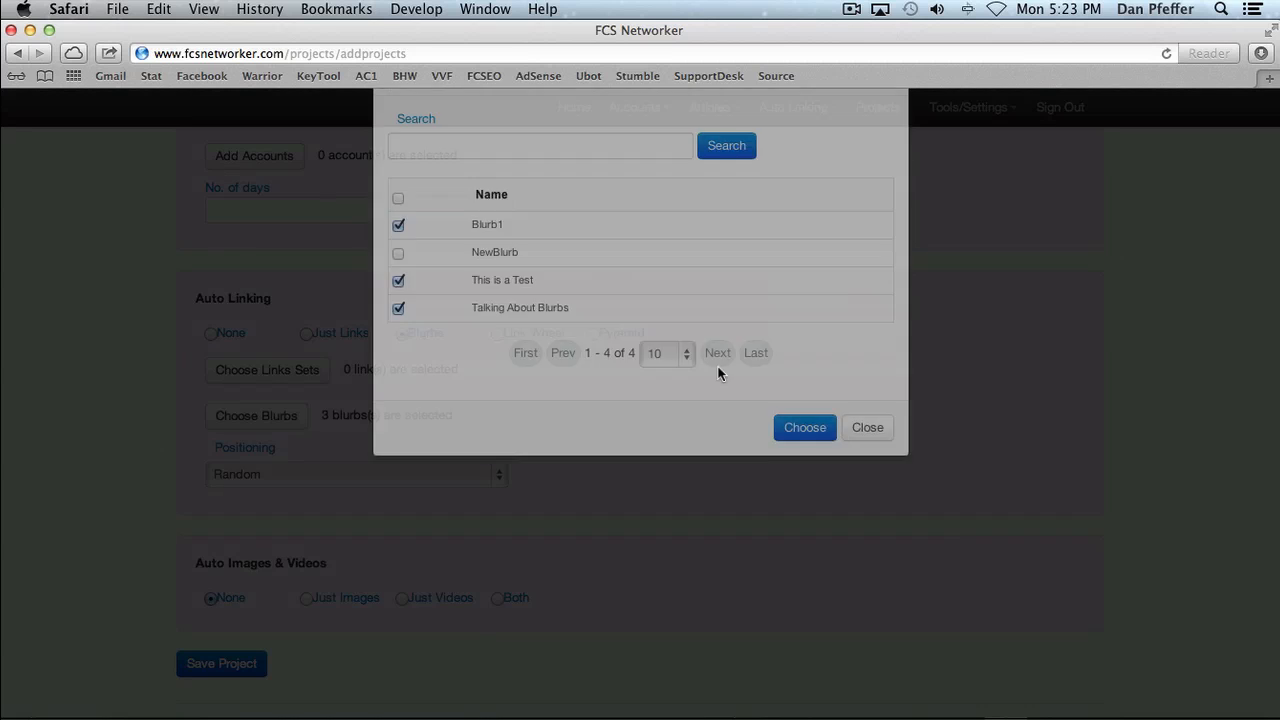
pyautogui.click(882, 546)
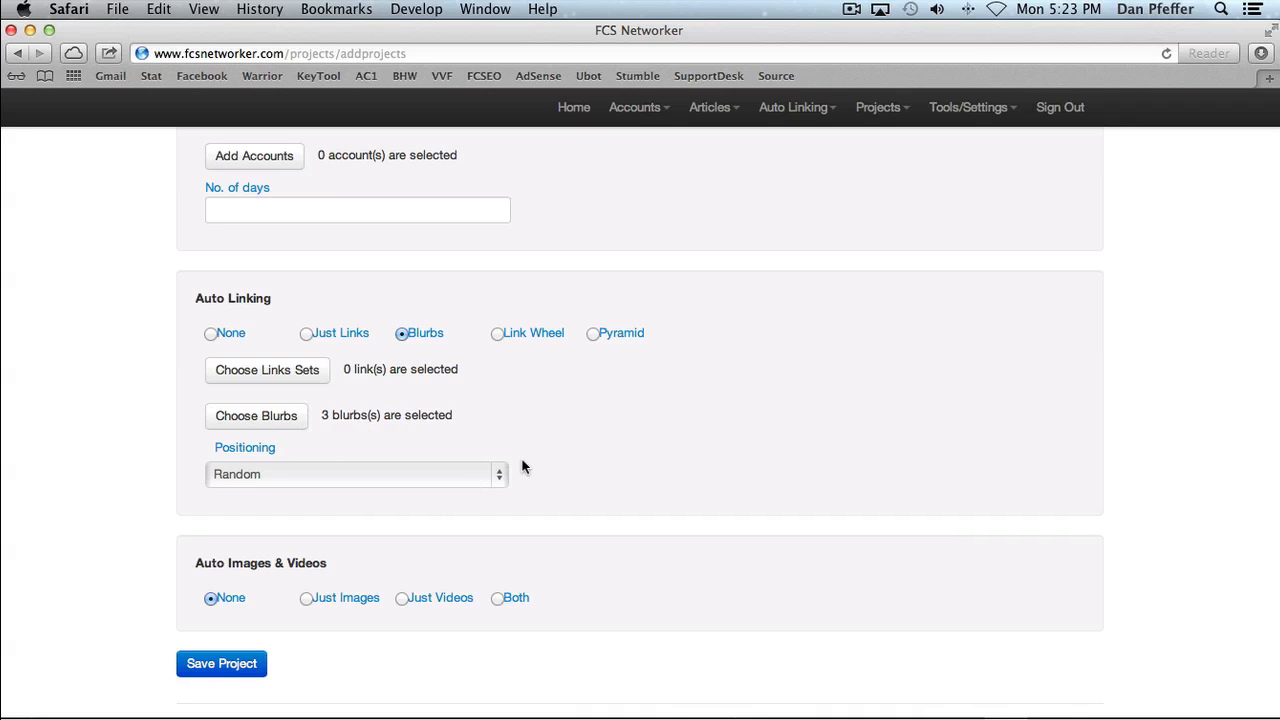
pyautogui.click(403, 336)
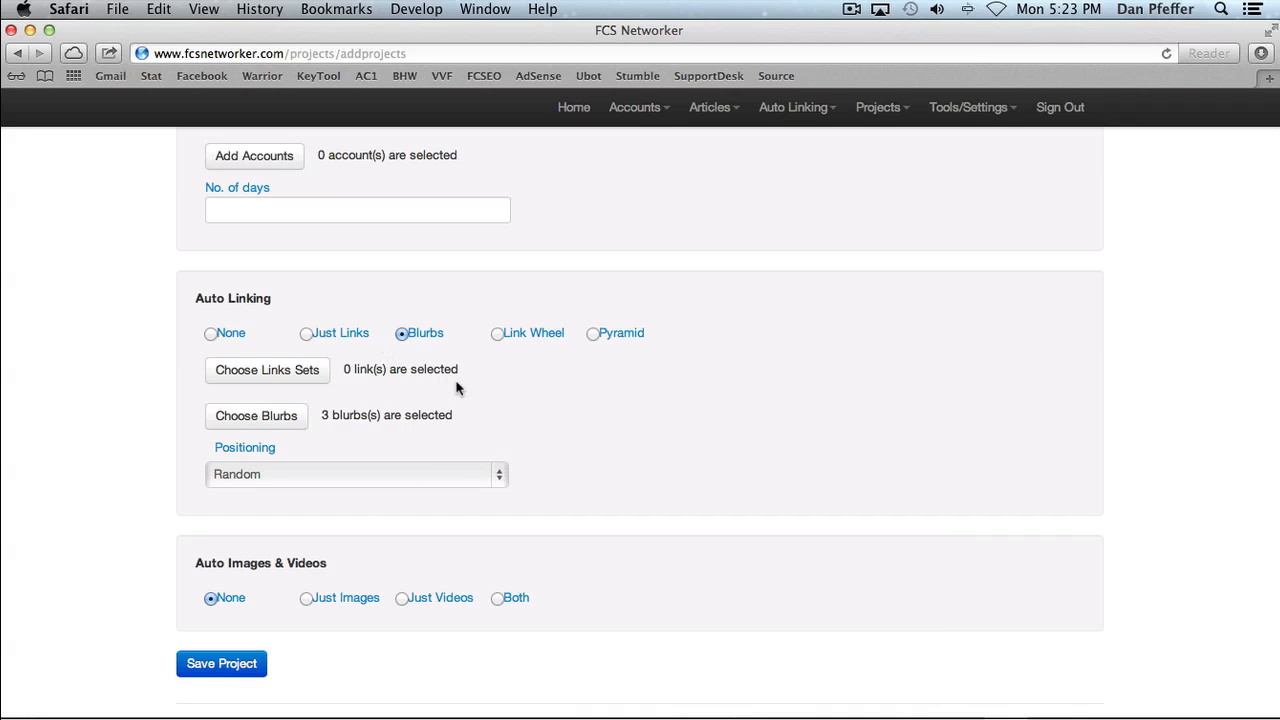